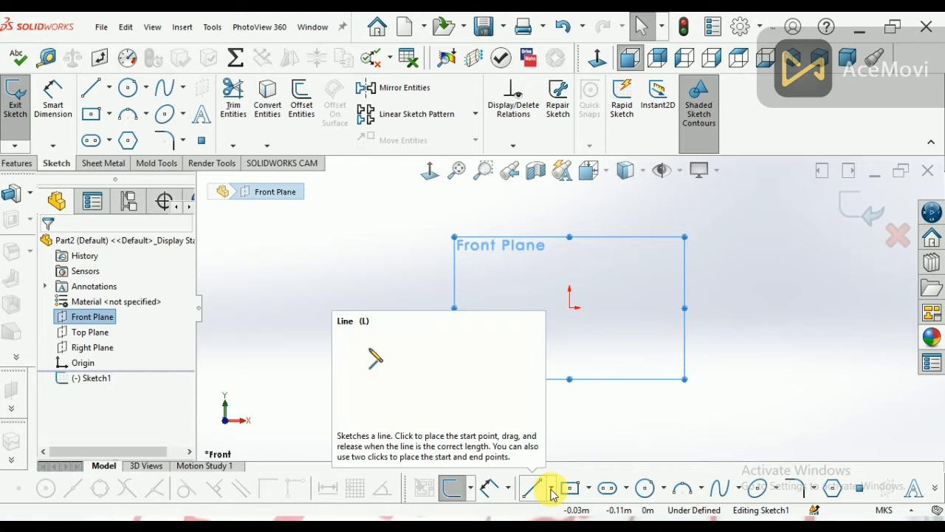
Sketch a vertical centerline upward from the origin on the Front Plane
left_click(551, 489)
left_click(560, 457)
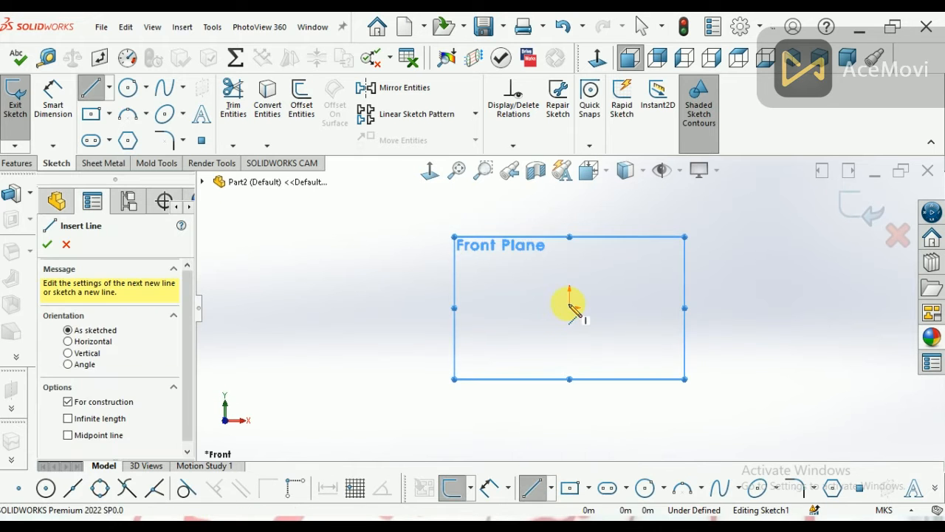
left_click(570, 305)
left_click(570, 243)
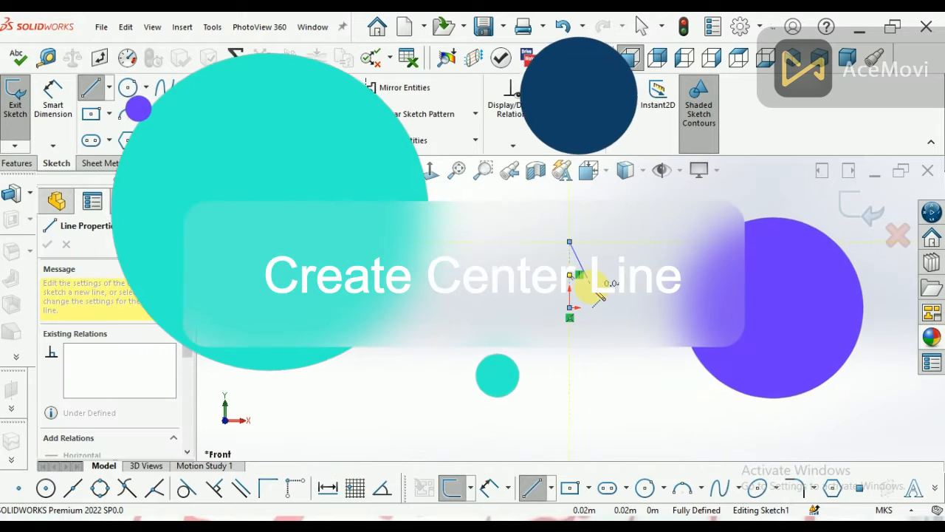
right_click(607, 267)
left_click(621, 276)
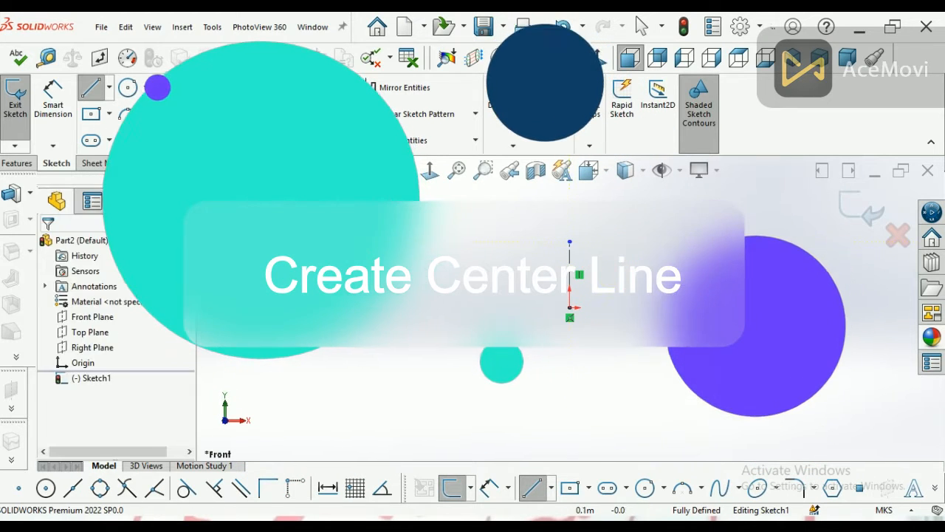
Set the document units to MMGS and reopen the centerline sketch for editing
left_click(887, 510)
left_click(829, 453)
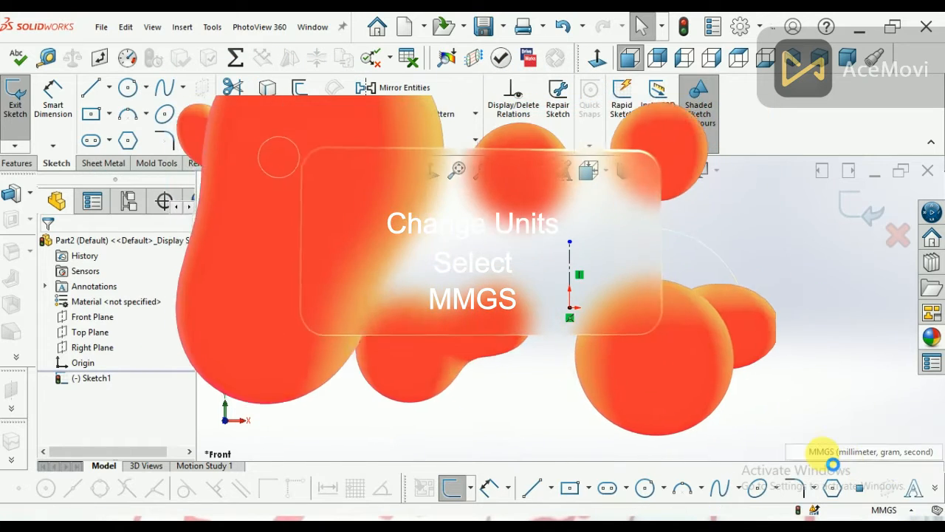
left_click(98, 378)
left_click(118, 342)
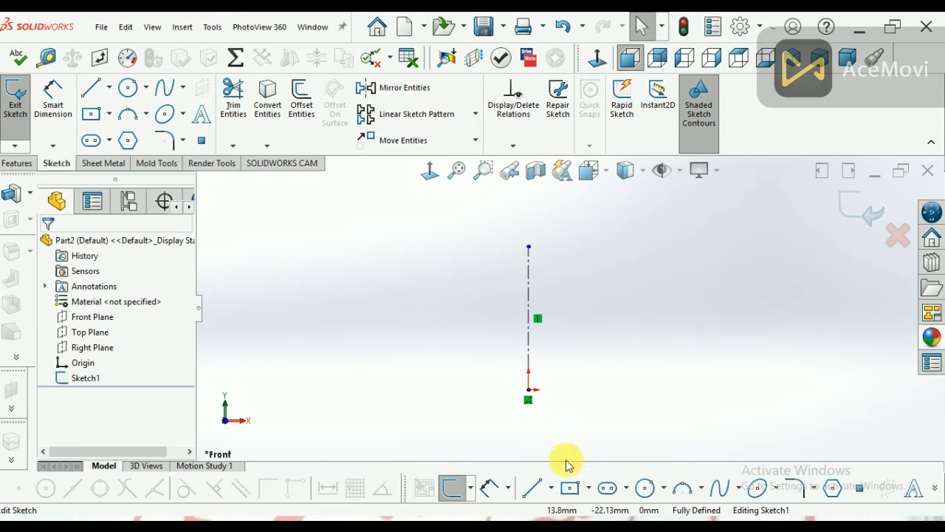
Sketch the bottle's top edge about 7 mm long from the centerline's upper end, followed by the vertical neck and the outward-slanting shoulder
left_click(537, 490)
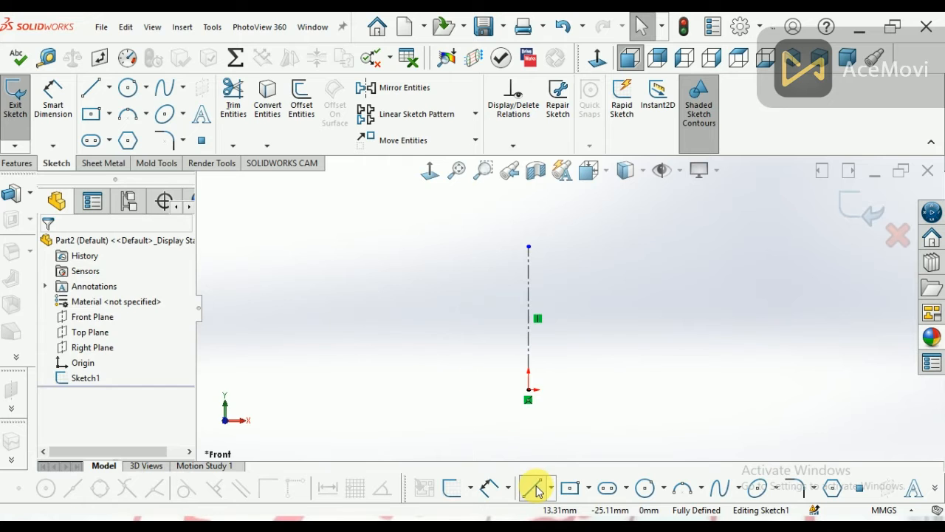
left_click(529, 247)
left_click(548, 247)
left_click(548, 265)
scroll(560, 265, "down", 3)
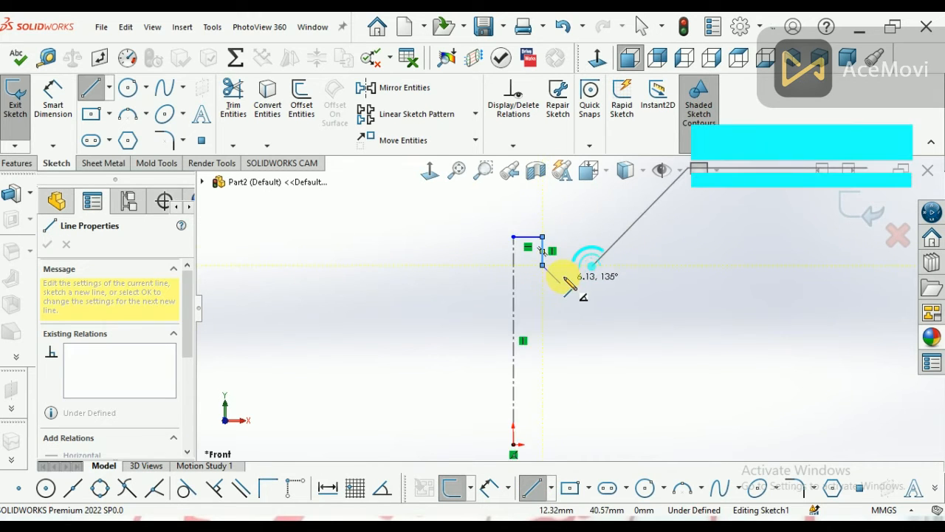
left_click(571, 309)
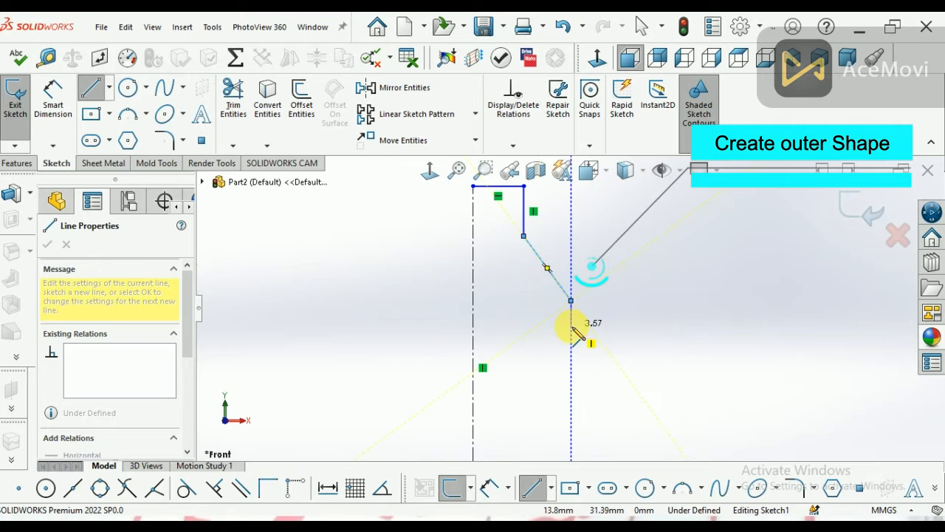
Sketch the vertical side wall with four small inward grooves and finish the profile with a stepped base line to the centerline
scroll(572, 333, "down", 3)
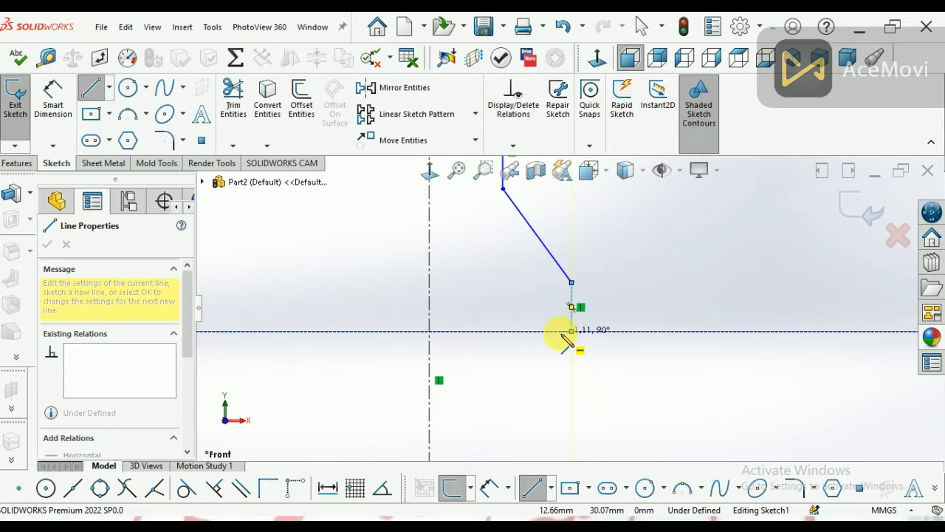
left_click(571, 322)
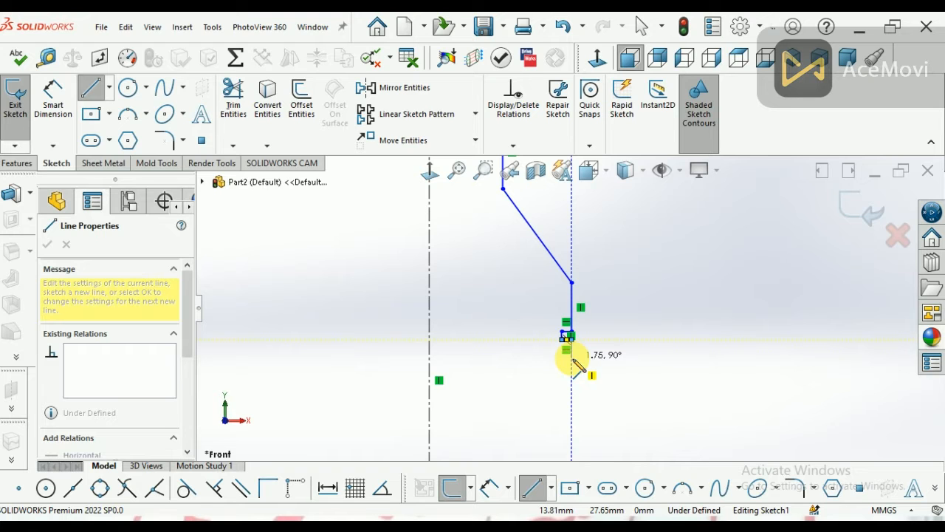
scroll(574, 369, "down", 4)
scroll(573, 373, "up", 3)
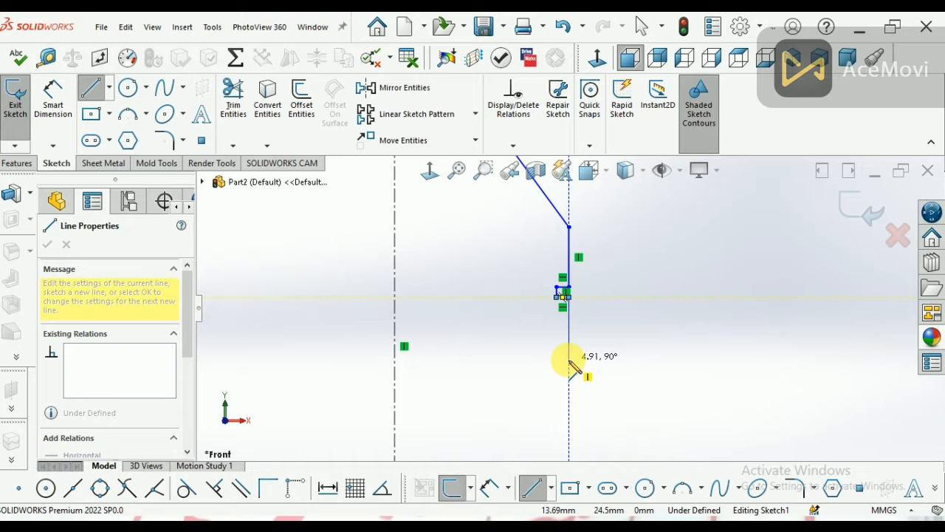
left_click(552, 493)
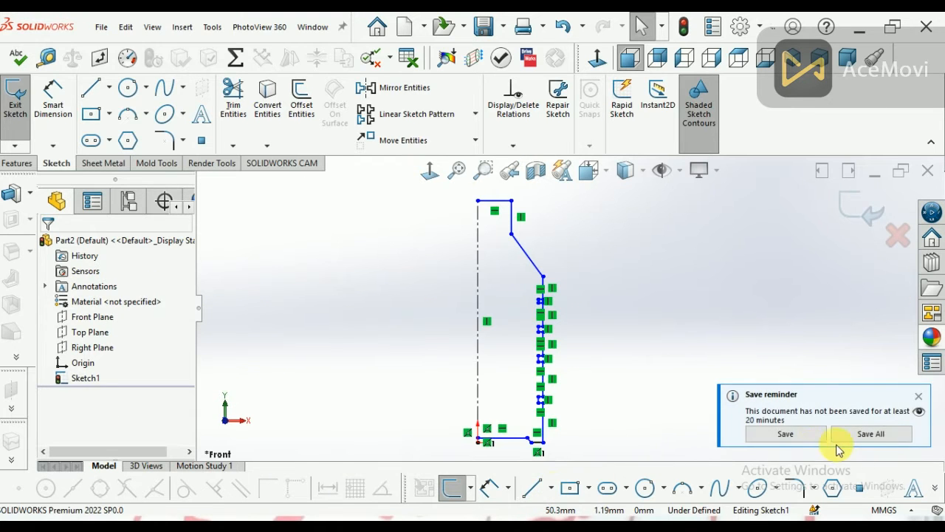
Save the part as bottle in the abc folder on the desktop
left_click(791, 440)
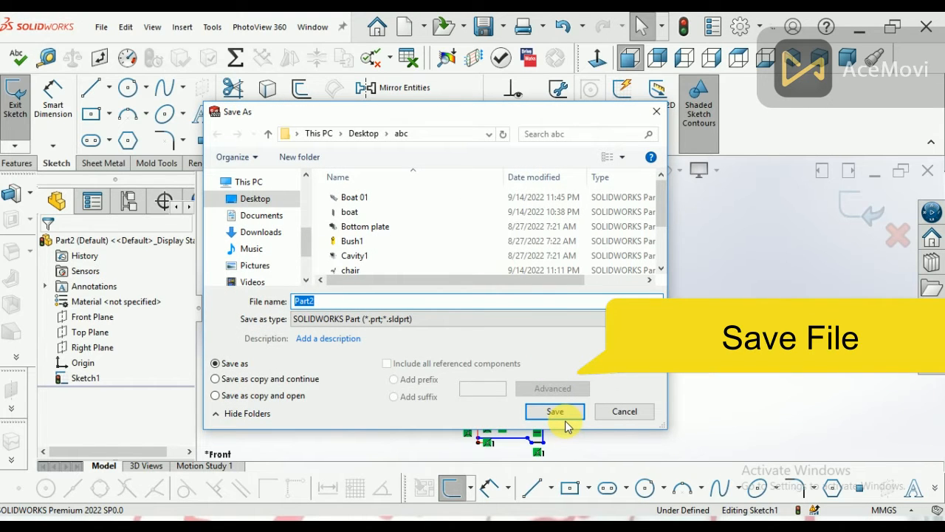
type("bo")
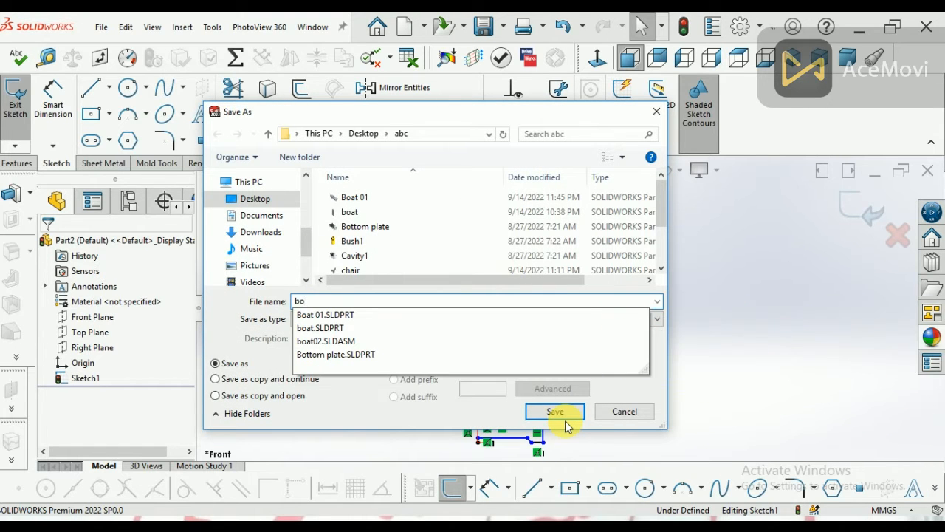
type("ttle")
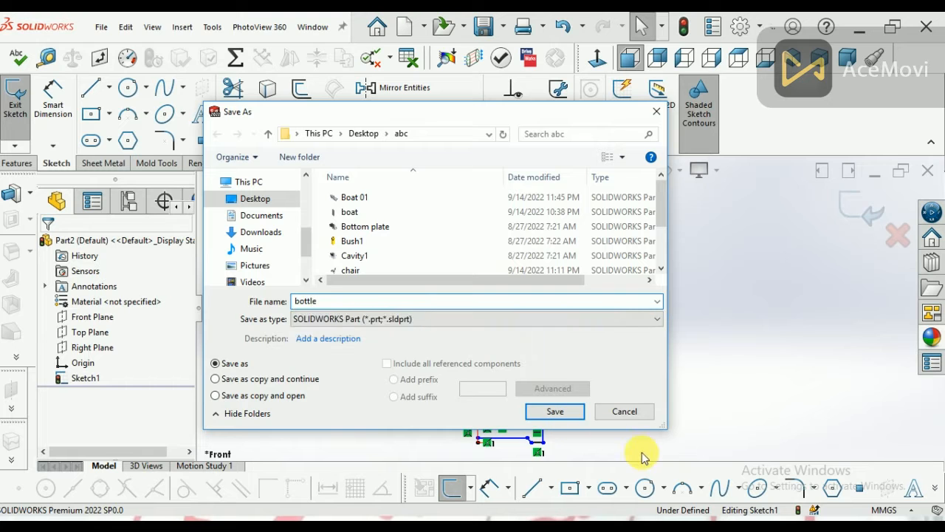
left_click(554, 411)
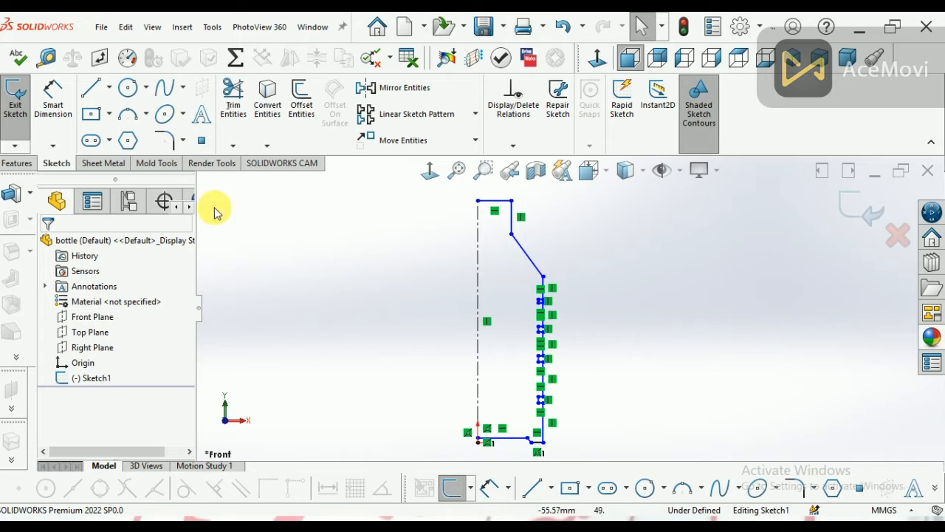
Offset the whole outer profile chain 1 mm inward, toward the centerline
left_click(301, 105)
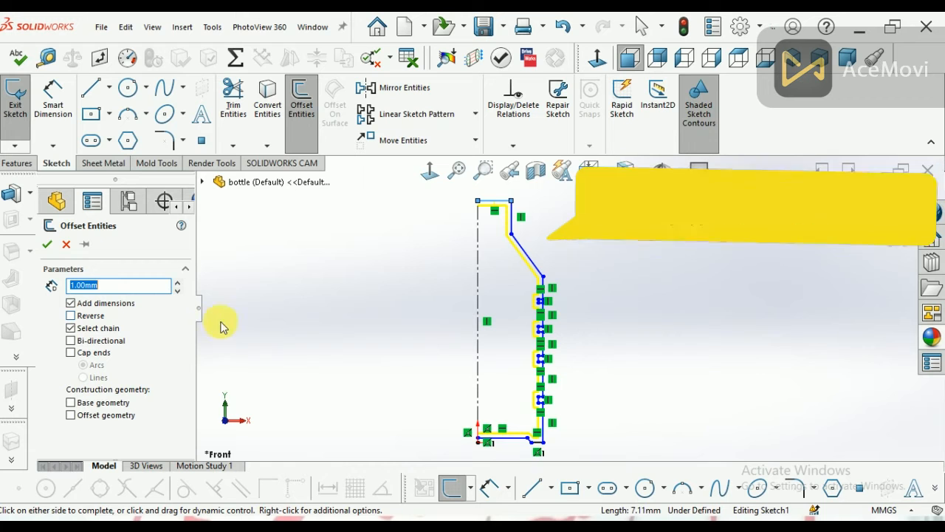
left_click(48, 244)
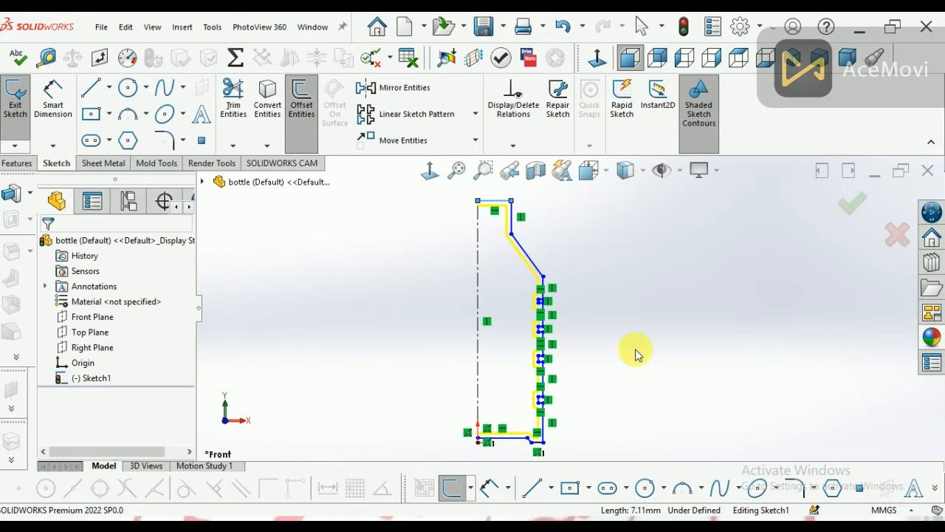
scroll(561, 310, "down", 5)
scroll(491, 330, "up", 5)
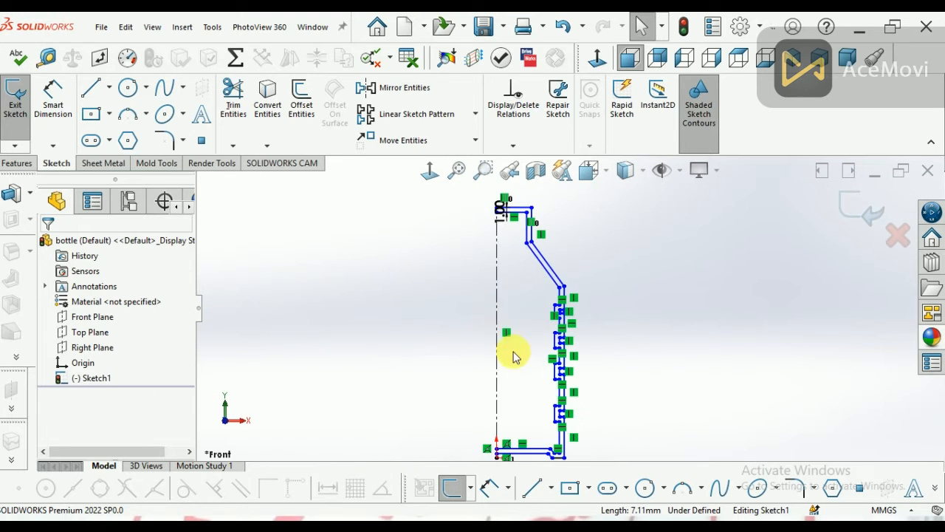
Dimension the outer vertical wall segment between the shoulder and the first groove to 10 mm
left_click(489, 488)
scroll(589, 333, "down", 5)
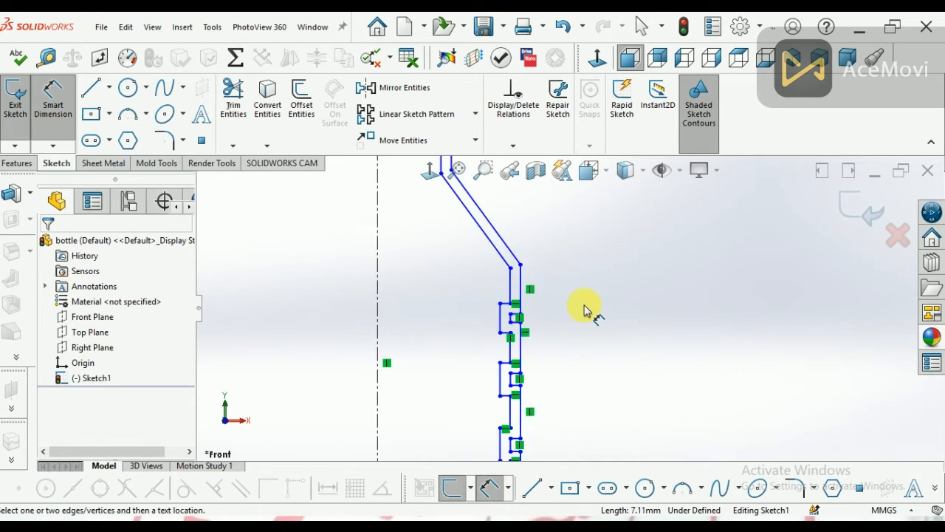
left_click(486, 235)
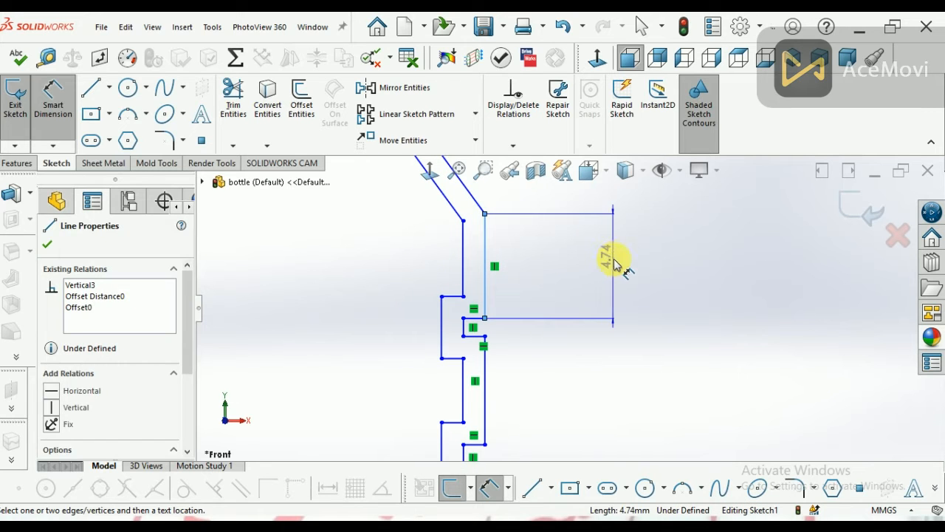
left_click(668, 327)
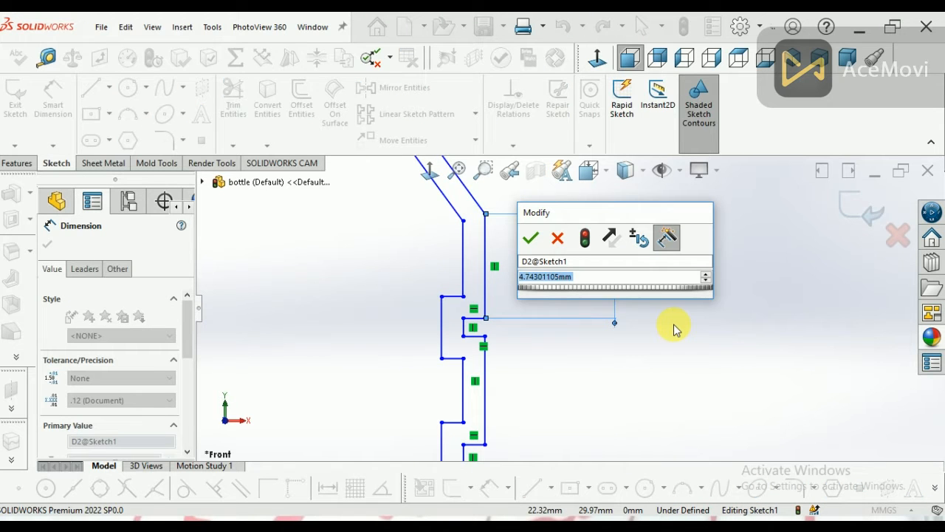
type("10")
key("Return")
scroll(547, 314, "up", 5)
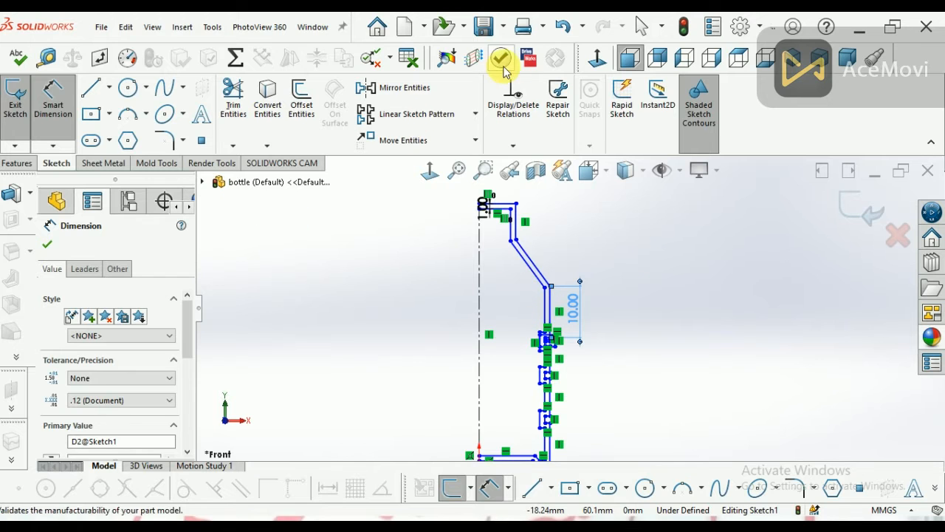
Undo the 10 mm wall dimension and the inward offset of the profile
key("ctrl+z")
key("ctrl+z")
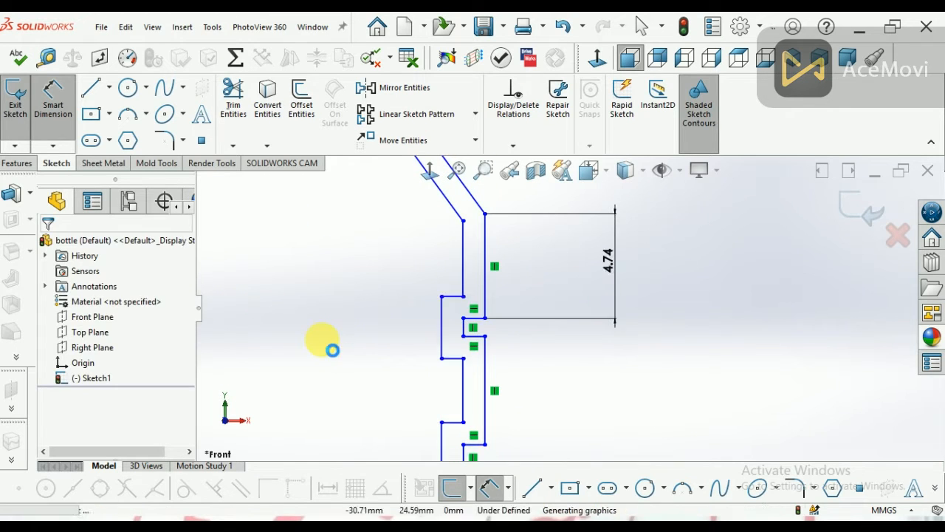
key("ctrl+z")
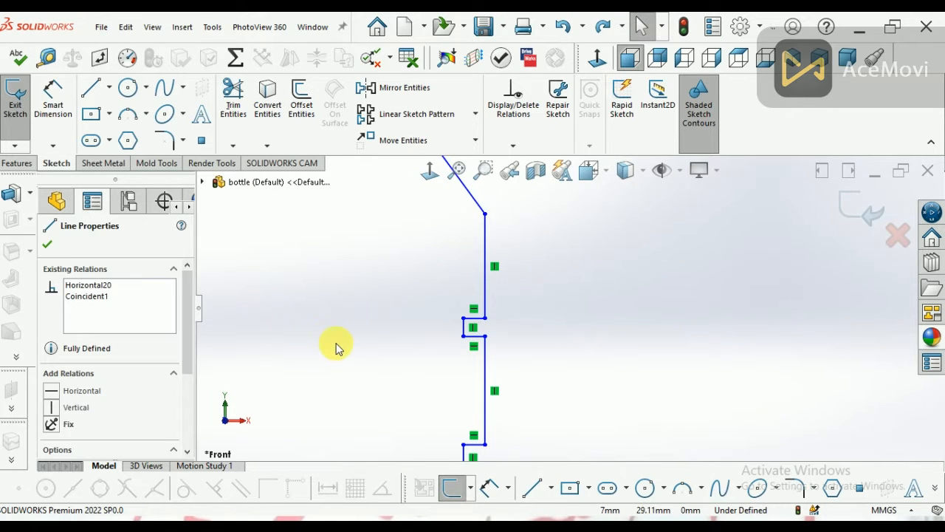
left_click(46, 244)
Dimension the vertical wall segment between the shoulder and the first groove to 6 mm
scroll(347, 324, "down", 3)
scroll(414, 350, "up", 5)
left_click(483, 494)
left_click(559, 257)
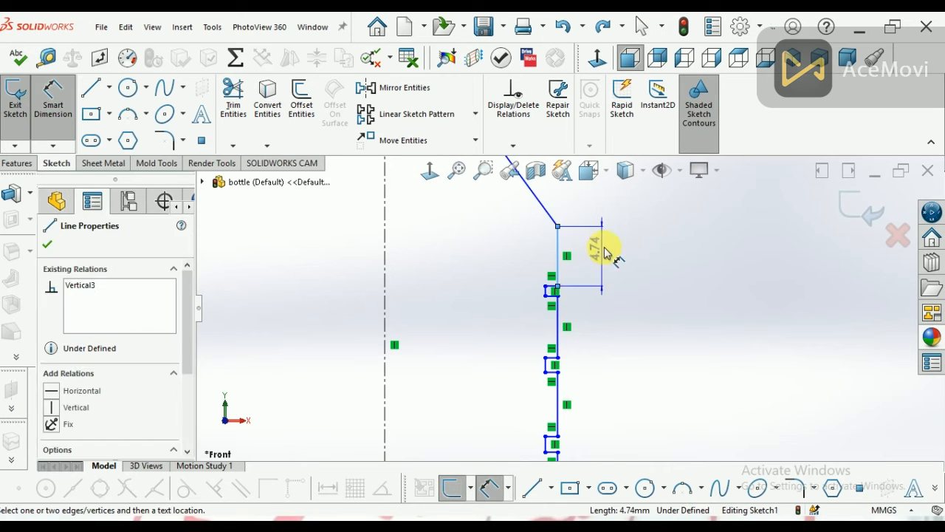
left_click(631, 316)
type("6")
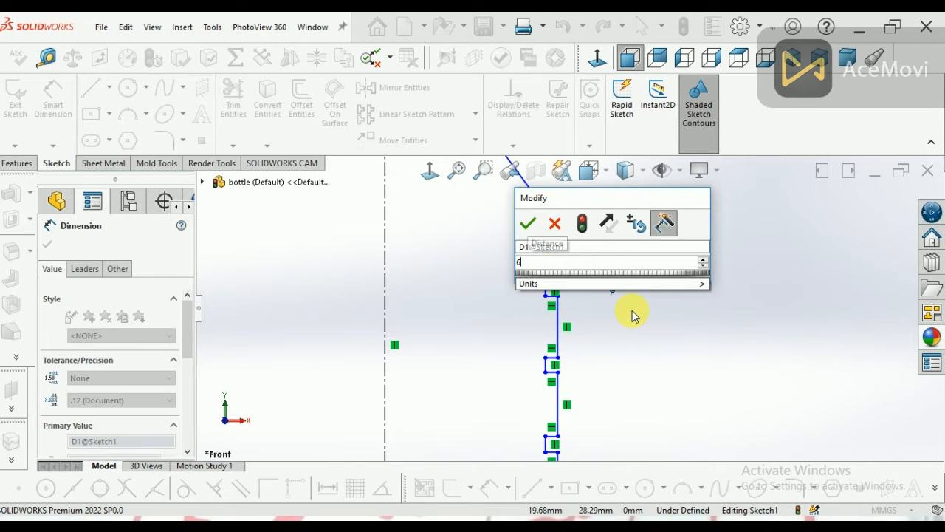
key("Return")
Dimension the height of the uppermost groove to 1 mm
scroll(565, 300, "down", 7)
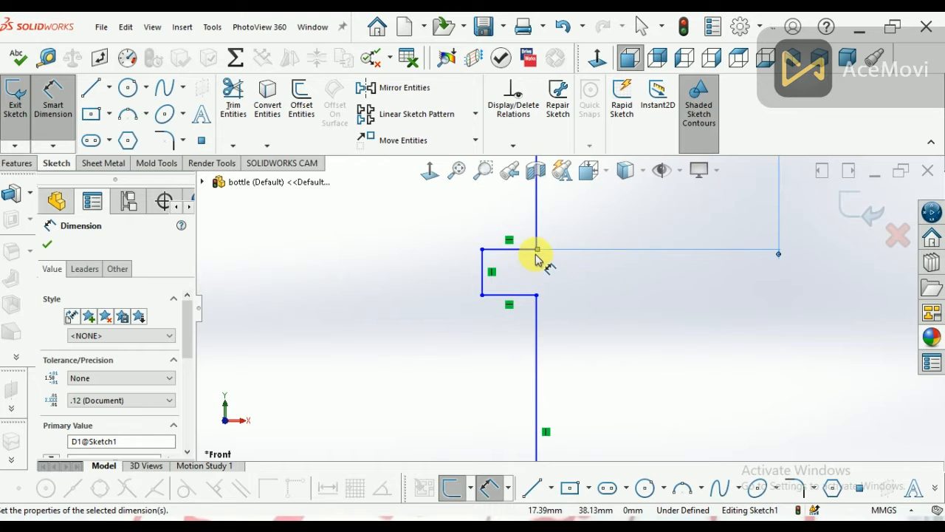
left_click(486, 277)
left_click(385, 275)
type("1")
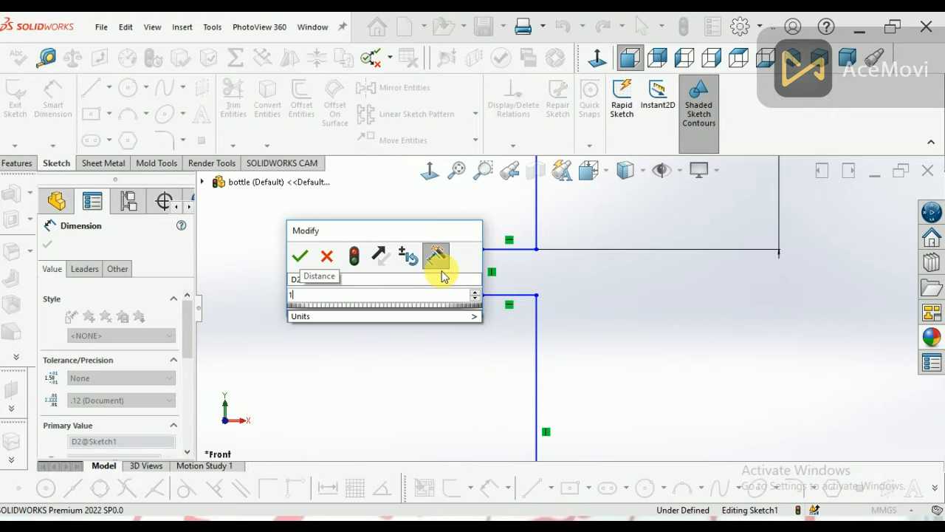
key("Return")
Dimension the wall segment between the first and second grooves to 6 mm
scroll(442, 290, "up", 5)
left_click(579, 339)
left_click(629, 347)
left_click(698, 378)
type("6")
key("Return")
Dimension the height of the second groove from the shoulder to 1 mm
scroll(660, 391, "down", 5)
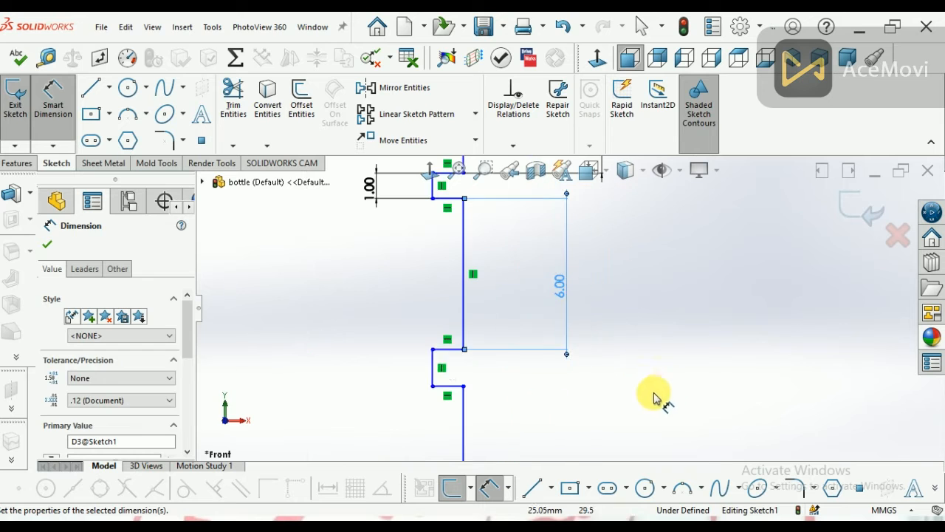
left_click(435, 369)
left_click(392, 363)
type("1")
key("Return")
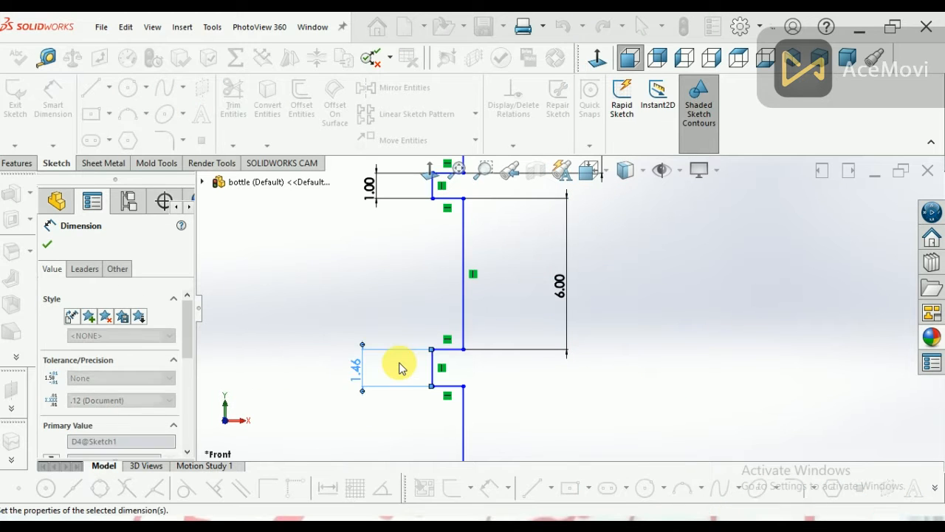
Dimension the wall segment between the second and third grooves to 6 mm
scroll(401, 366, "down", 3)
scroll(636, 325, "up", 5)
left_click(611, 347)
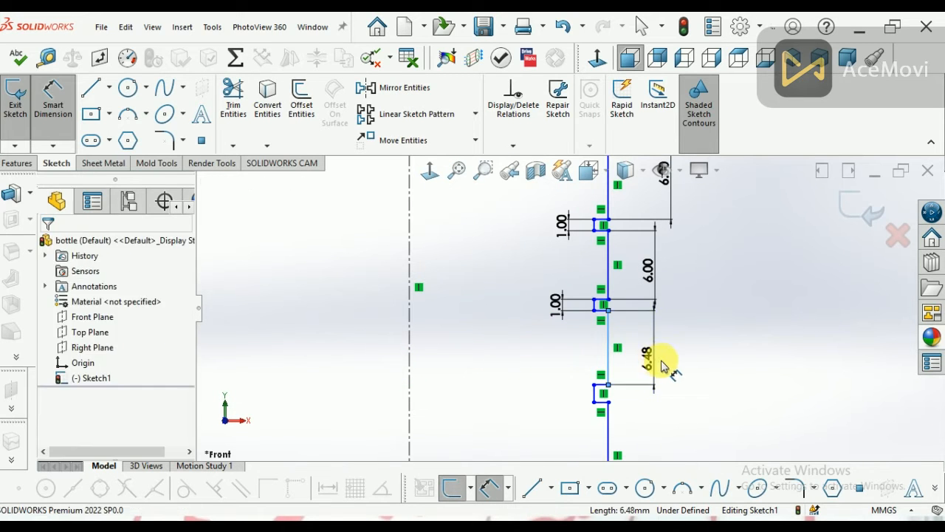
left_click(665, 362)
type("6")
key("Return")
Dimension the height of the third groove from the shoulder to 1 mm
scroll(678, 362, "down", 3)
left_click(544, 395)
left_click(489, 397)
key("Return")
scroll(493, 399, "down", 2)
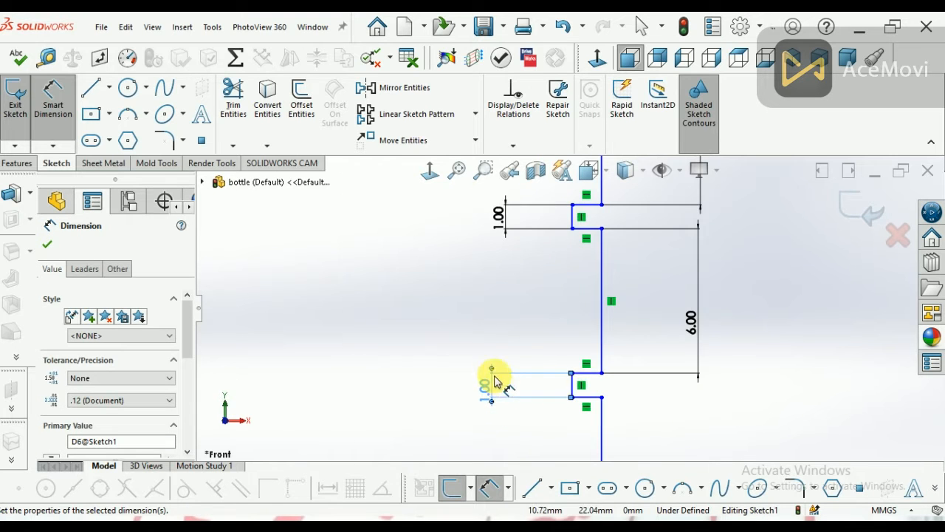
Dimension the wall segment between the third and fourth grooves to 6 mm
scroll(539, 386, "up", 5)
left_click(587, 383)
left_click(654, 414)
type("6")
key("Return")
Dimension the height of the lowest groove to 1 mm
left_click(573, 396)
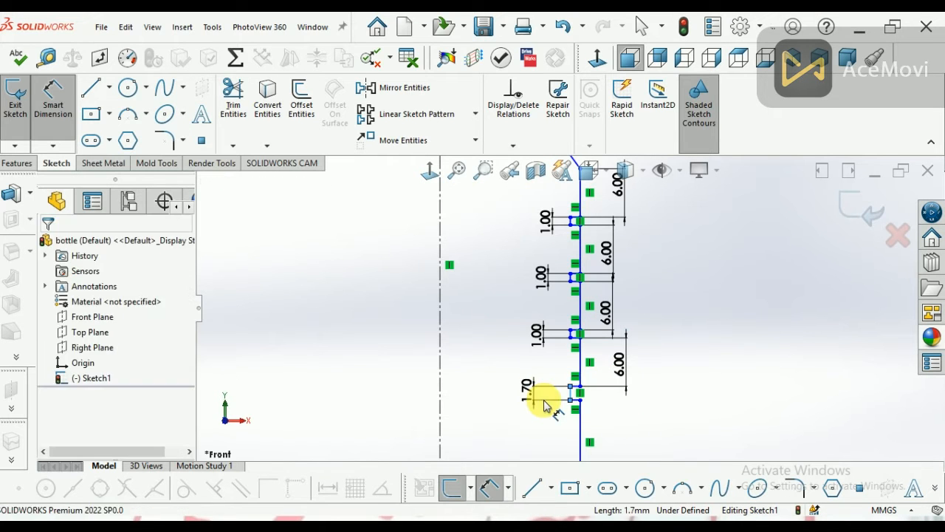
left_click(544, 401)
type("1")
key("Return")
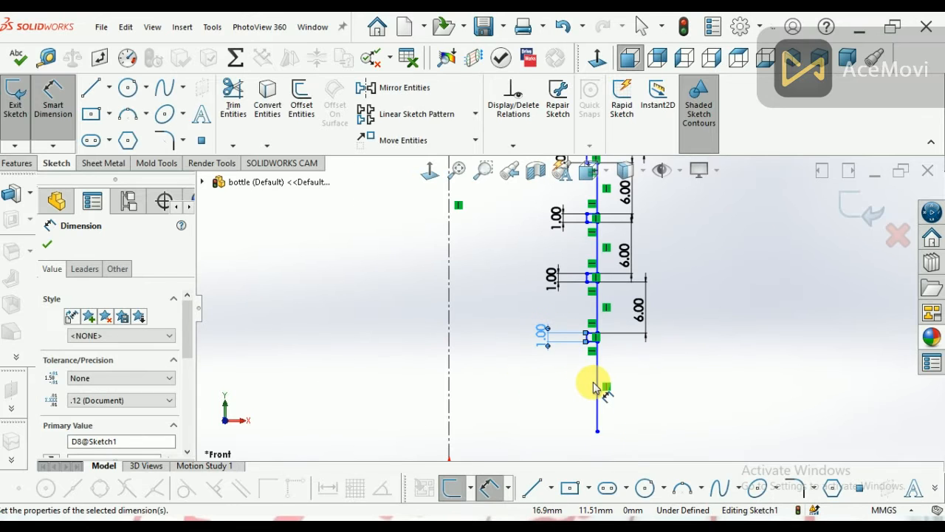
Dimension the wall segment below the lowest groove to 15 mm
left_click(596, 387)
left_click(636, 404)
type("15")
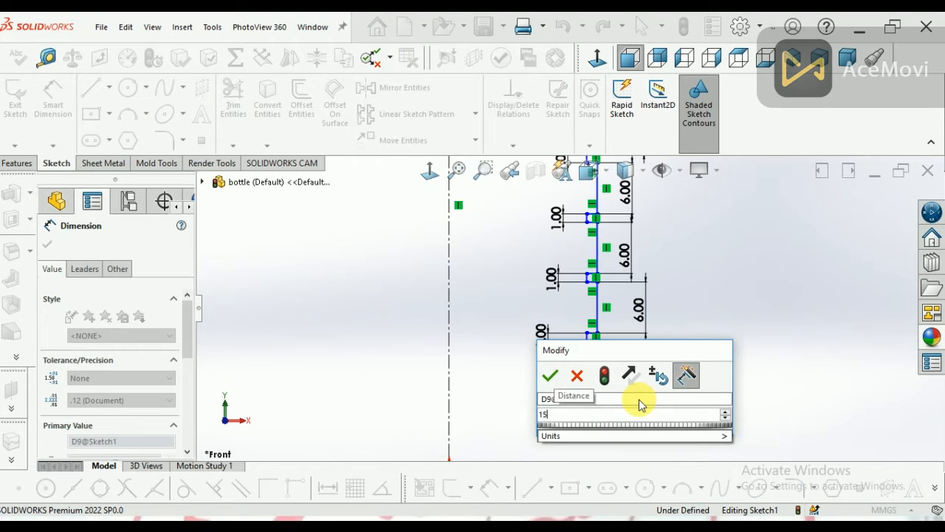
key("Return")
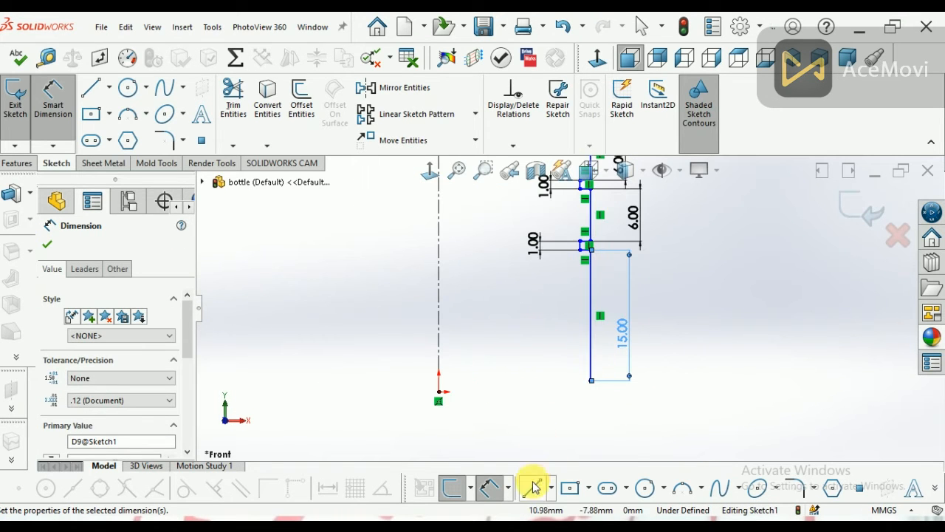
Sketch the recessed base with a bottom line about 5.6 mm long, a short slanted rise, and a horizontal line to the centerline
left_click(532, 488)
left_click(591, 380)
left_click(544, 381)
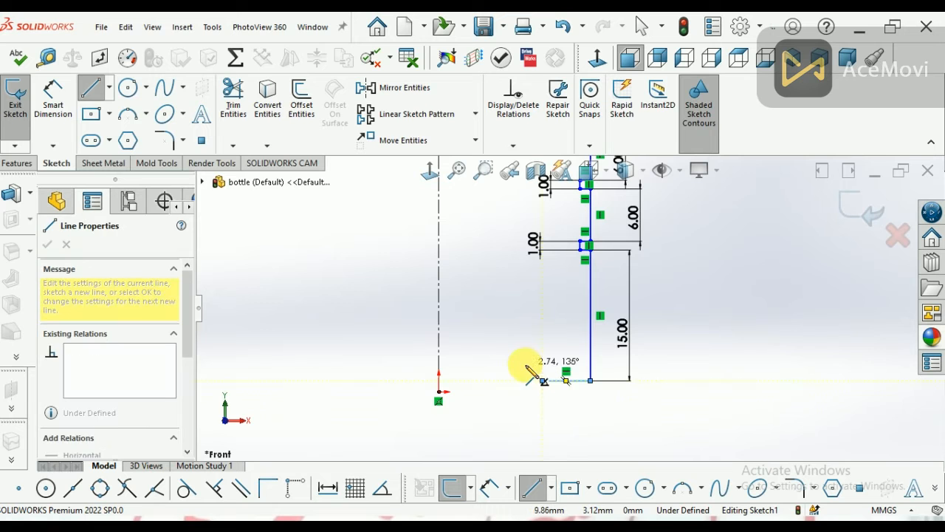
left_click(440, 364)
right_click(477, 320)
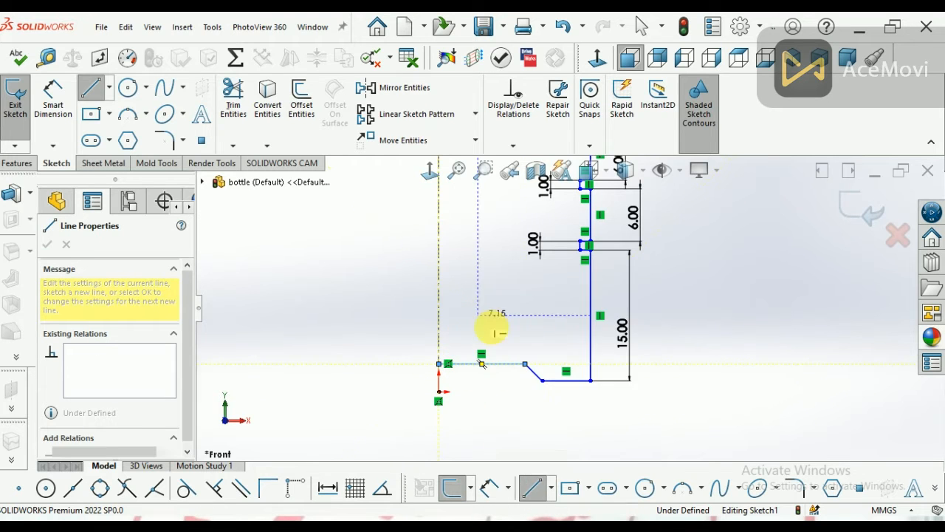
left_click(492, 327)
scroll(510, 408, "up", 4)
scroll(645, 234, "down", 3)
scroll(645, 233, "up", 5)
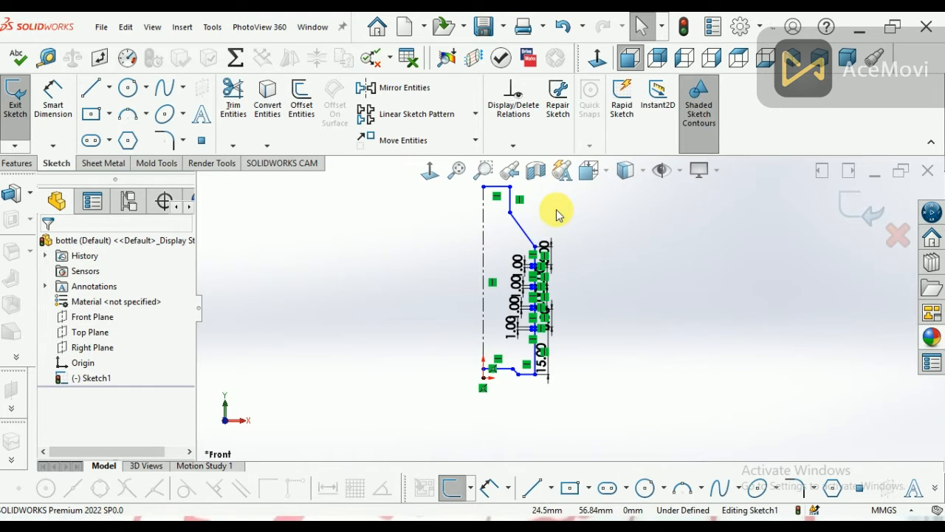
Offset the whole bottle profile chain inward by 1 mm to form the wall thickness
left_click(301, 96)
left_click(516, 238)
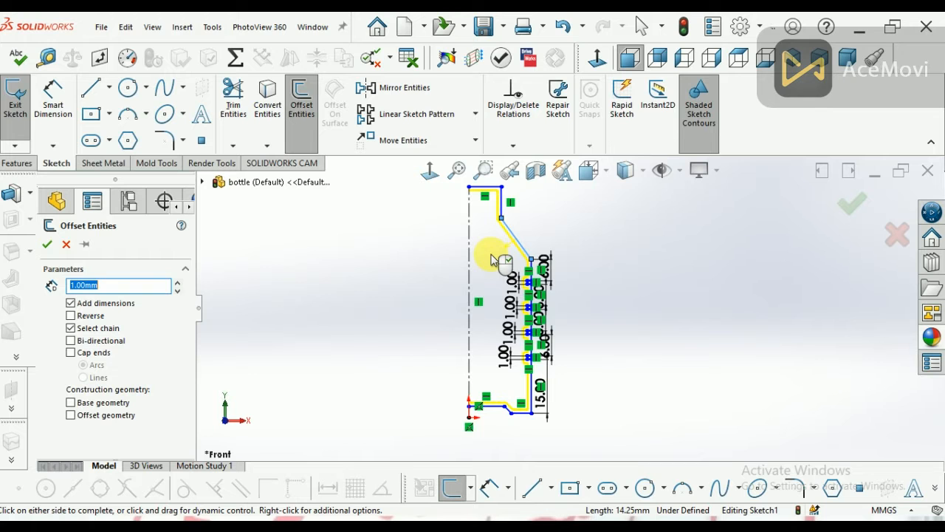
left_click(47, 246)
Delete the inner offset lines along the top and the vertical side of the neck
scroll(500, 210, "down", 5)
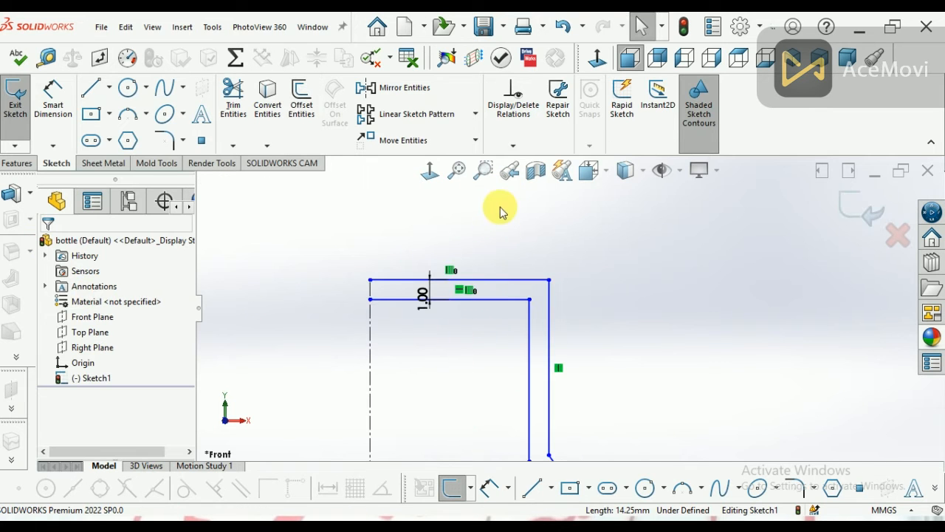
left_click(495, 280)
key("Escape")
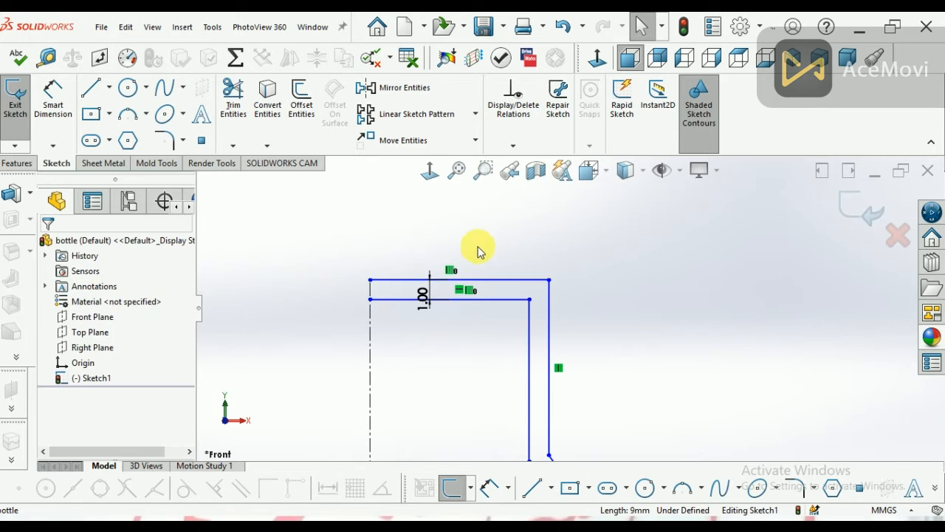
left_click(477, 302)
key("Delete")
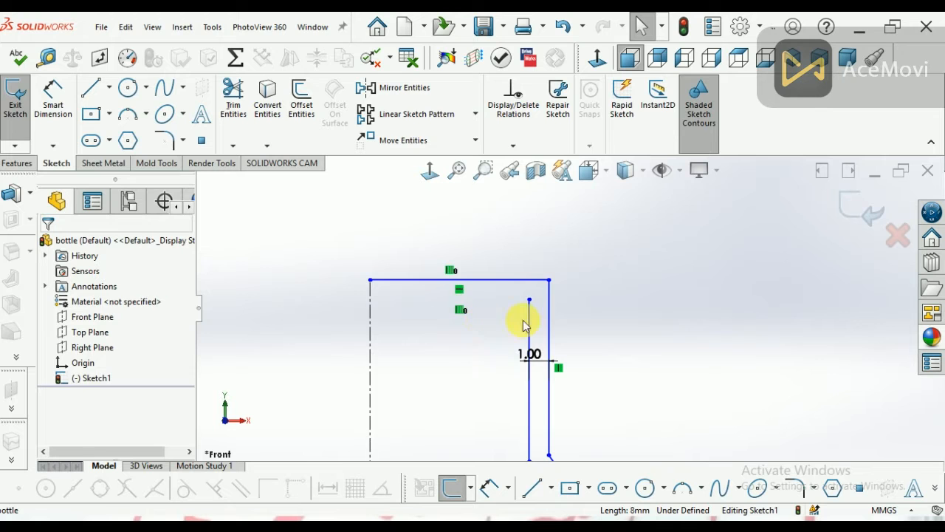
scroll(501, 295, "up", 2)
left_click(542, 333)
key("Delete")
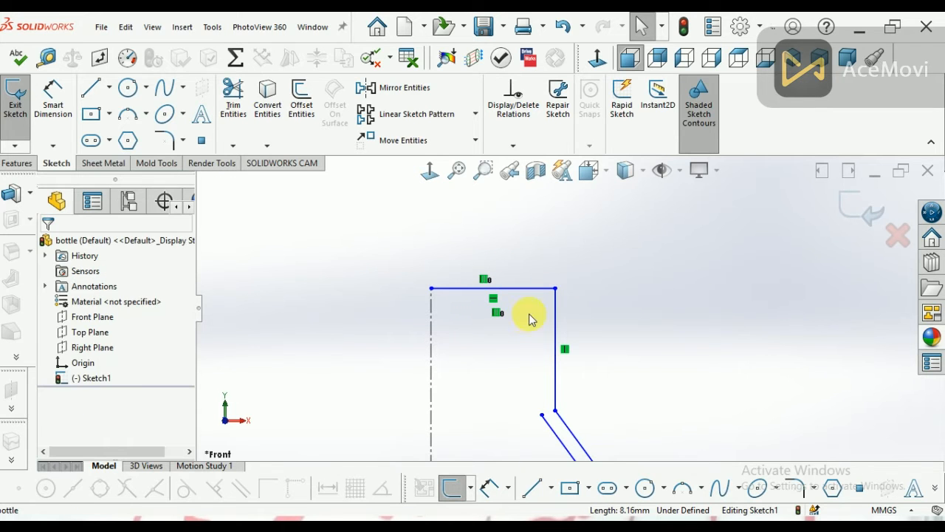
Sketch a vertical inner neck line from the inner shoulder's upper end to just above the neck's top line
left_click(538, 493)
left_click(542, 414)
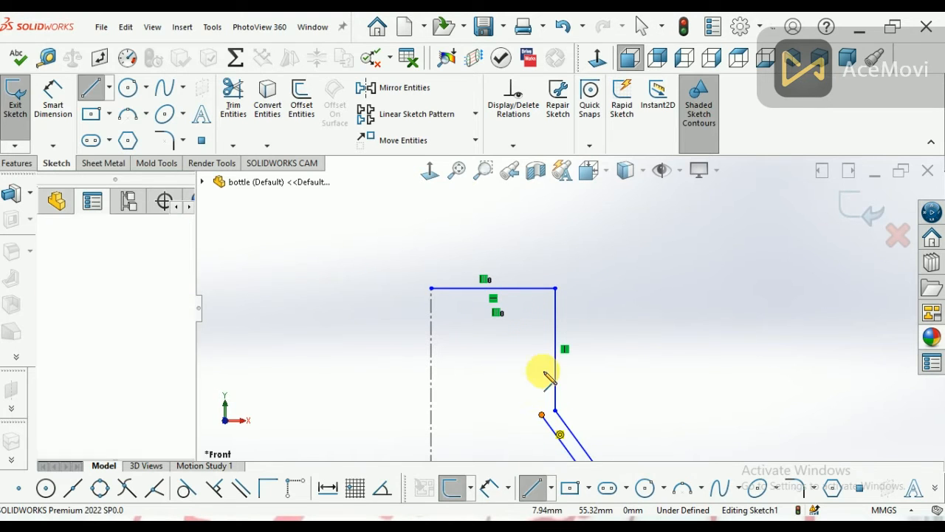
left_click(542, 284)
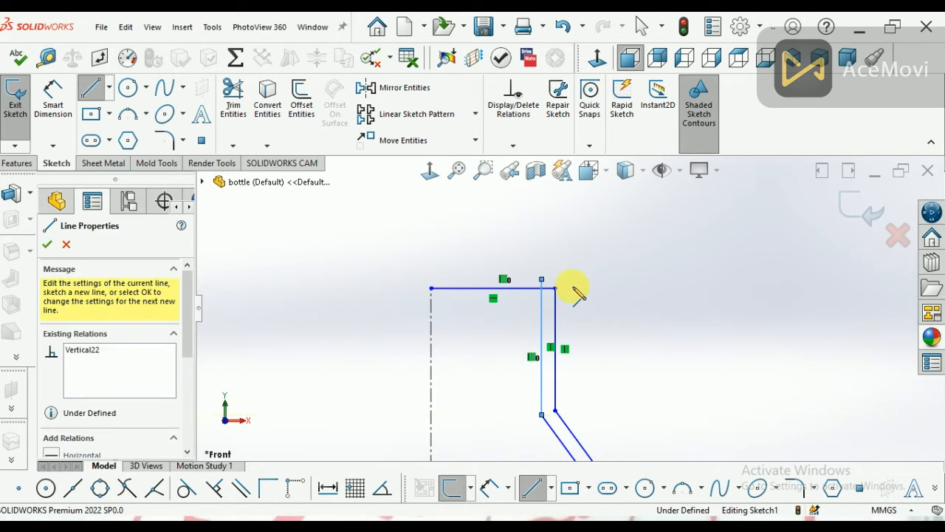
right_click(629, 272)
left_click(649, 273)
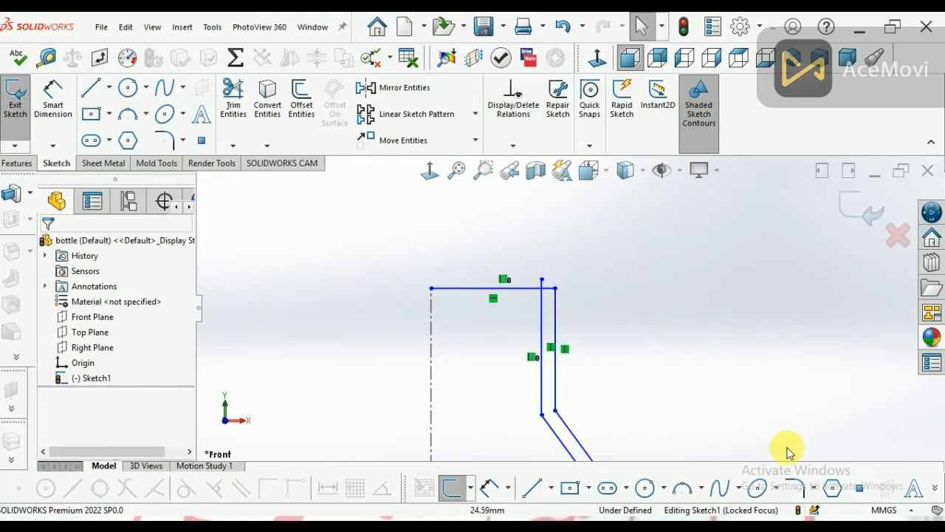
Trim away the neck's top line between the centerline and the inner neck wall
left_click(933, 488)
left_click(769, 453)
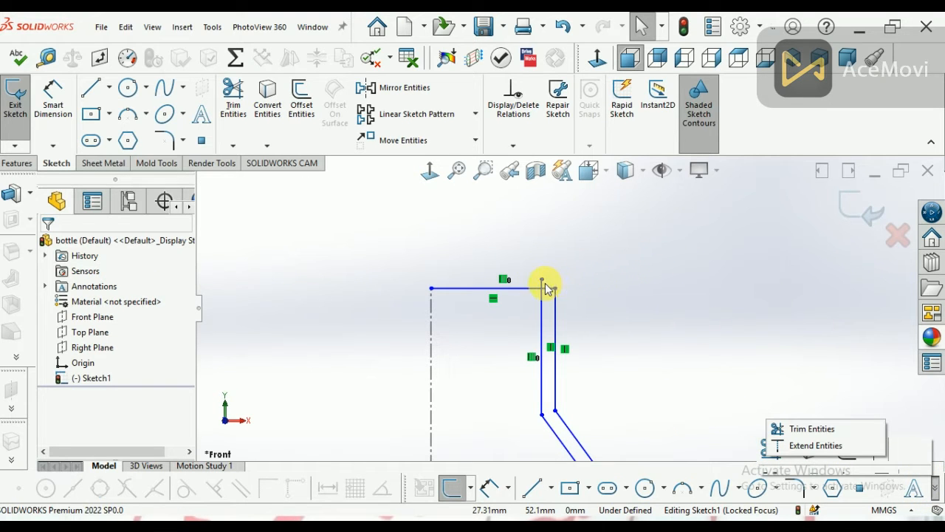
left_click(812, 428)
left_click(526, 288)
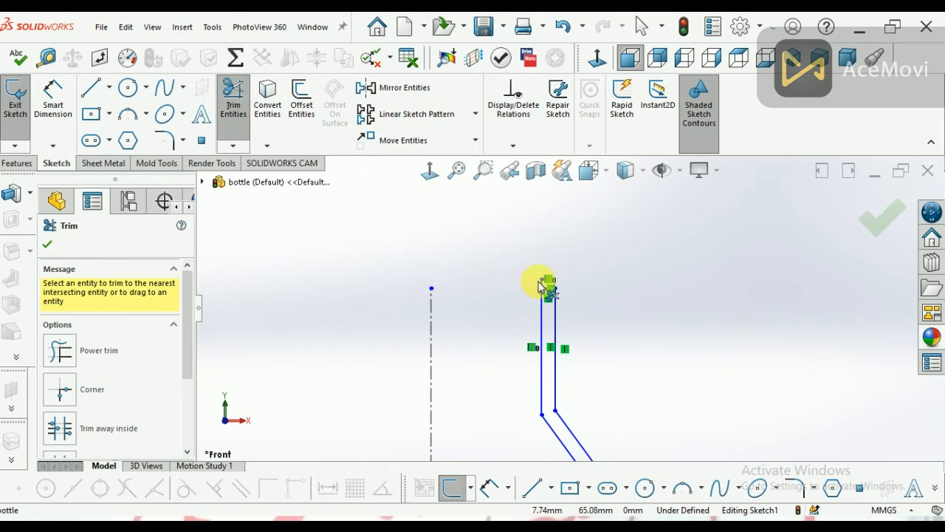
Close the profile at the base with a vertical line joining the outer and inner base lines on the centerline
scroll(572, 281, "up", 5)
scroll(560, 448, "down", 5)
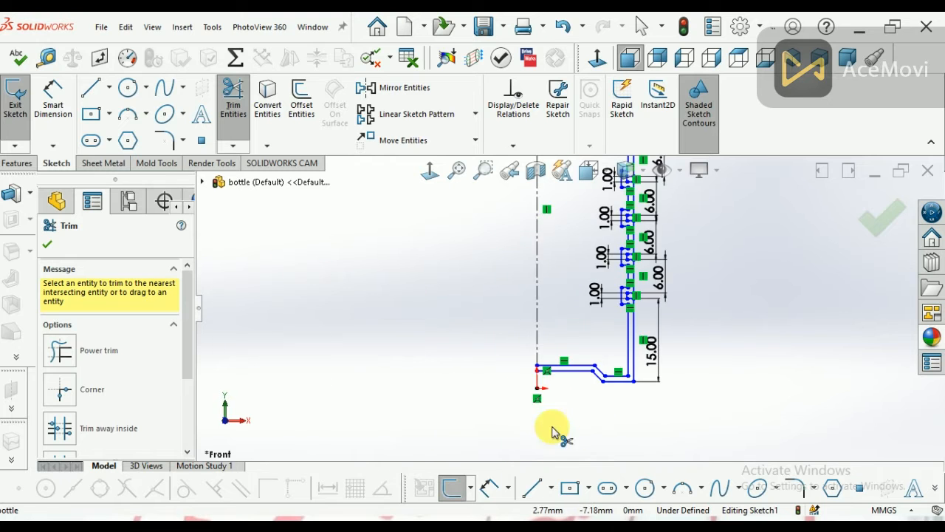
scroll(544, 369, "down", 3)
right_click(441, 374)
left_click(407, 338)
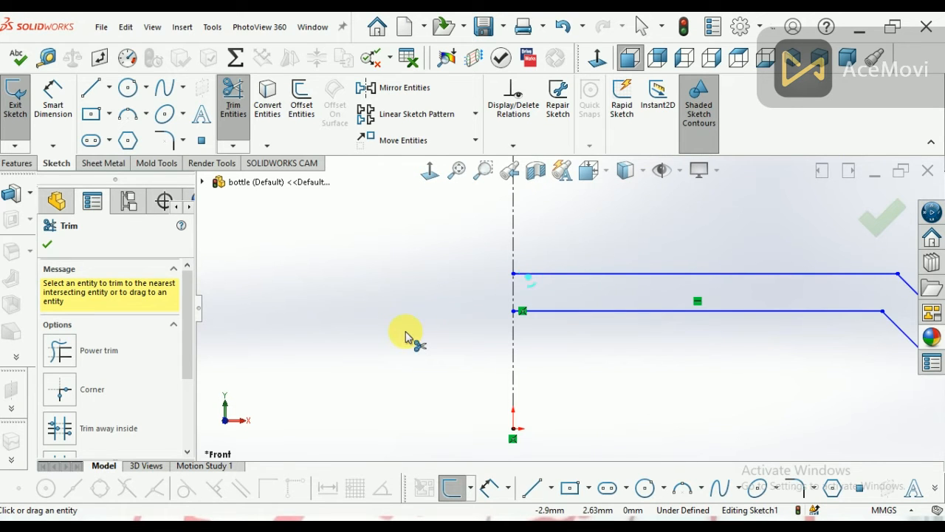
key("Escape")
left_click(532, 488)
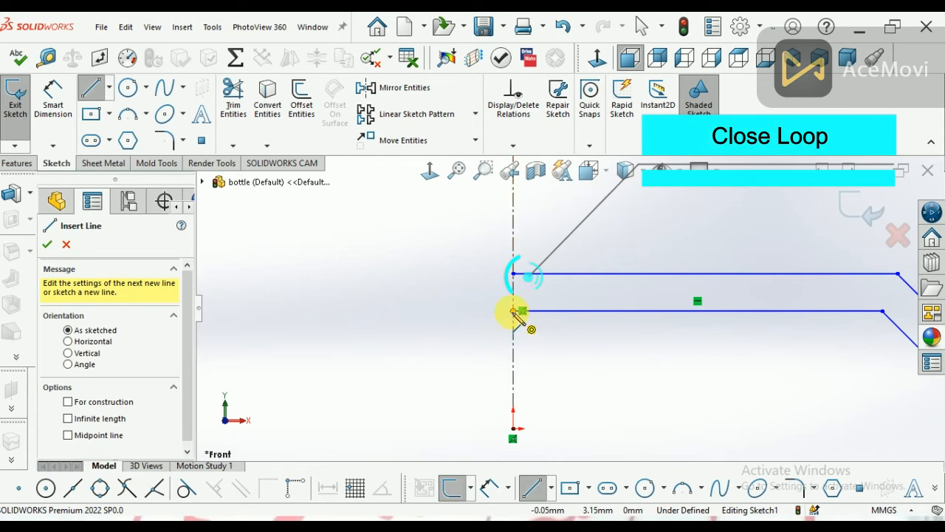
left_click(515, 311)
left_click(517, 278)
scroll(512, 418, "up", 6)
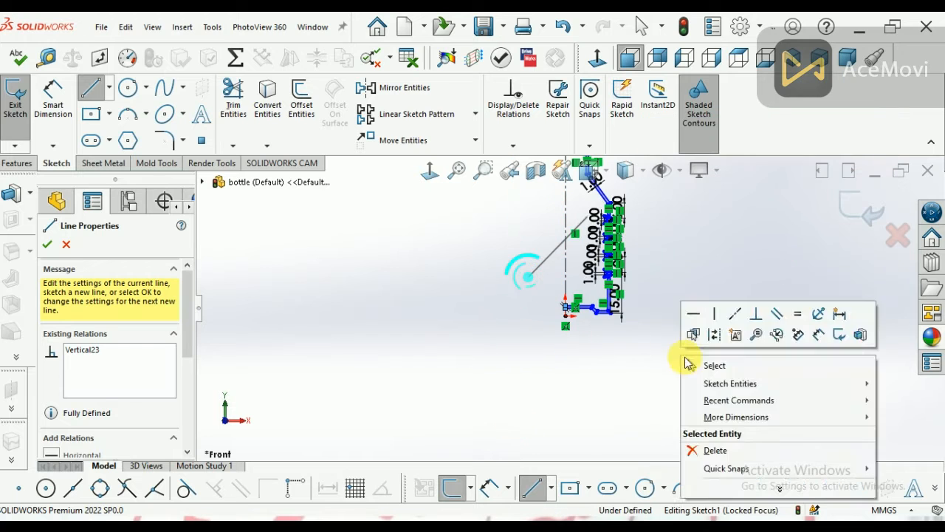
key("Escape")
Revolve the closed bottle profile 360 degrees around the vertical centerline
left_click(30, 194)
left_click(74, 204)
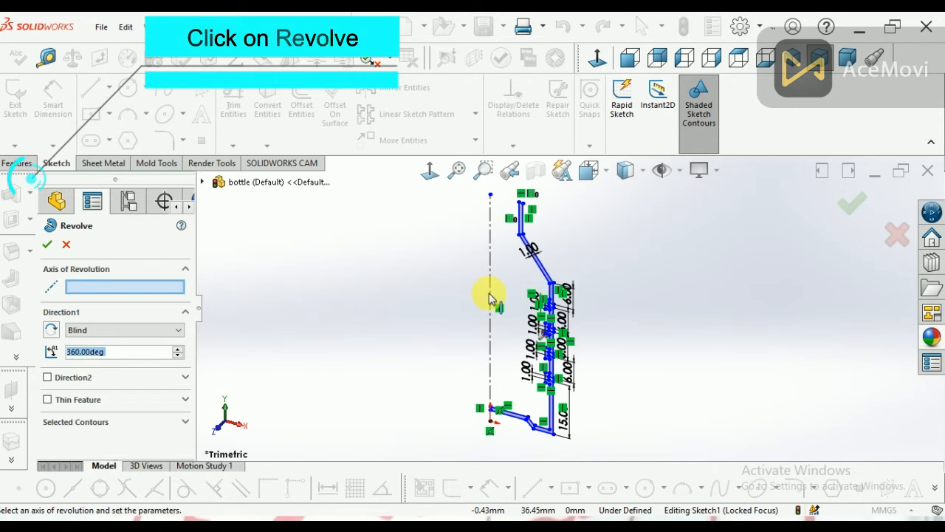
left_click(490, 299)
left_click(852, 205)
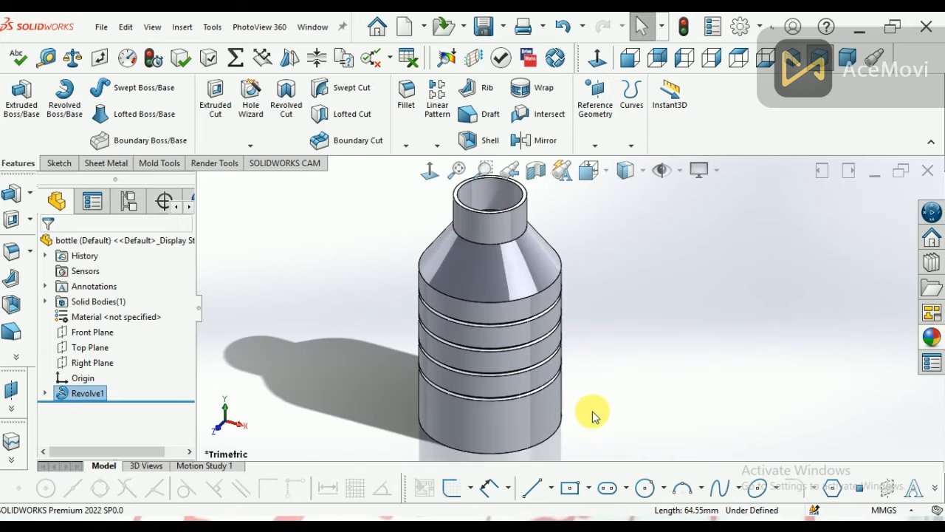
Examine the revolved bottle's neck, shoulder and grooves from several angles
scroll(598, 416, "up", 2)
key("f")
middle_click_drag(608, 317, 686, 342)
left_click(677, 356)
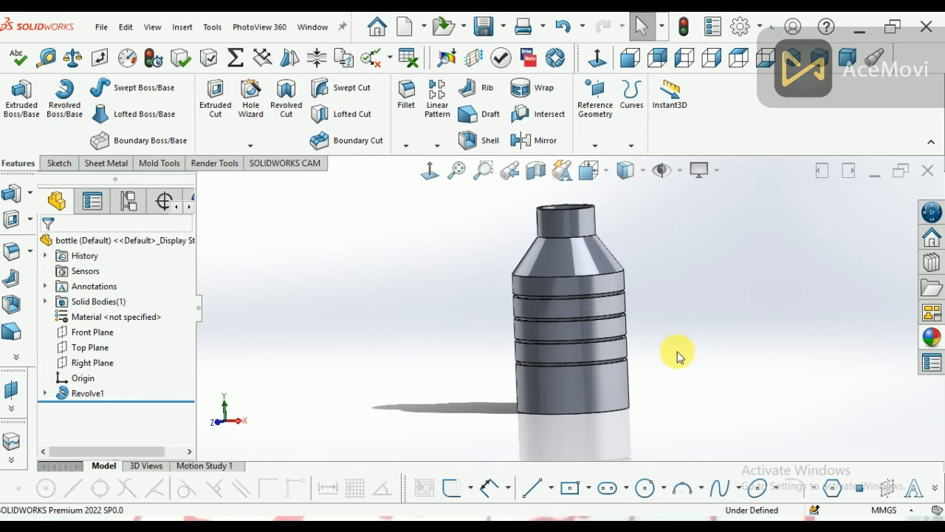
scroll(673, 298, "down", 2)
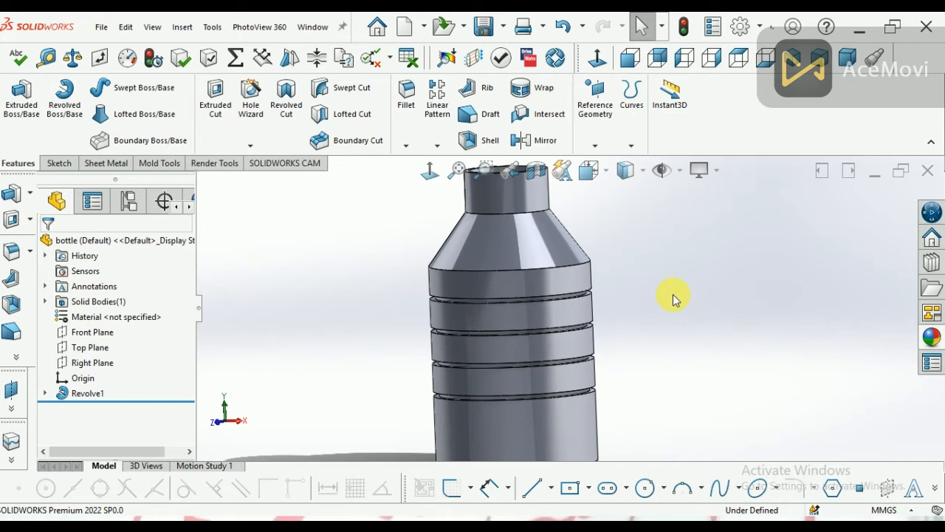
scroll(667, 327, "up", 2)
middle_click_drag(625, 347, 630, 296)
middle_click_drag(652, 341, 624, 402)
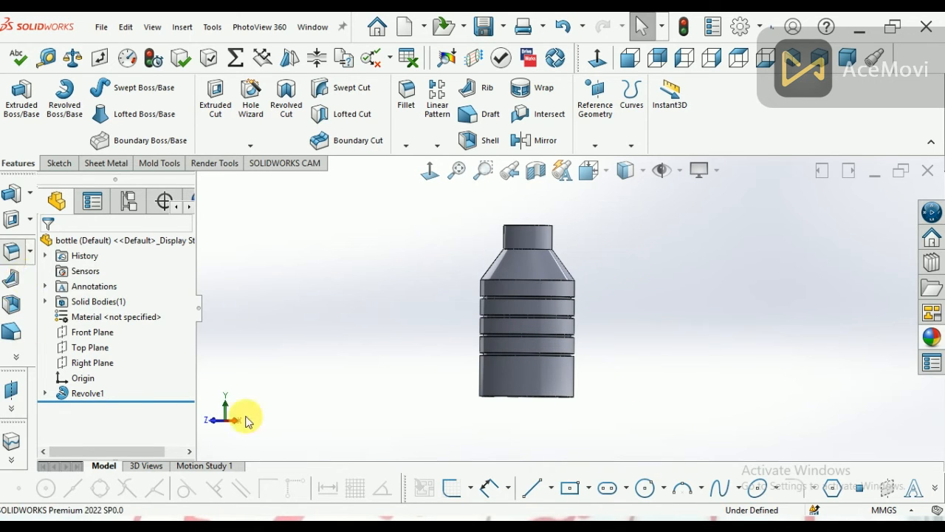
Try to fillet the bottle's outer bottom edge
left_click(11, 251)
left_click(481, 399)
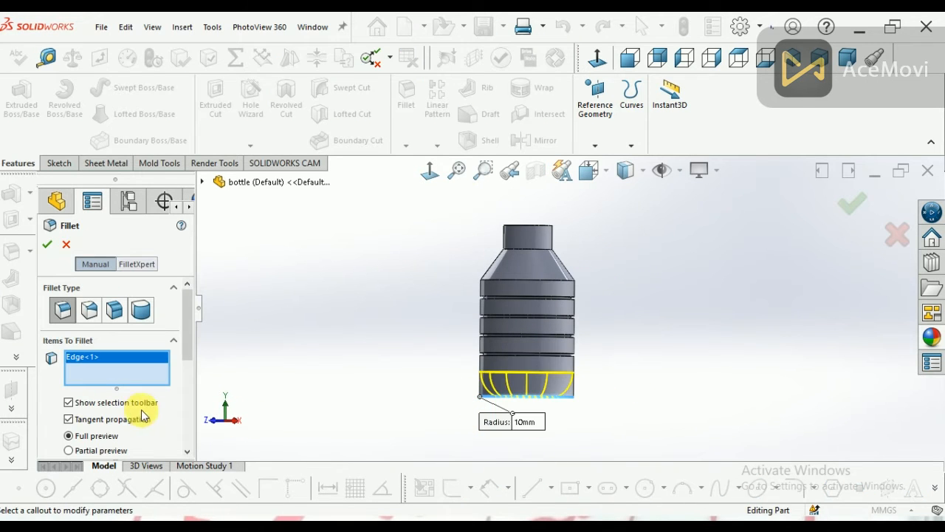
left_click_drag(189, 347, 185, 403)
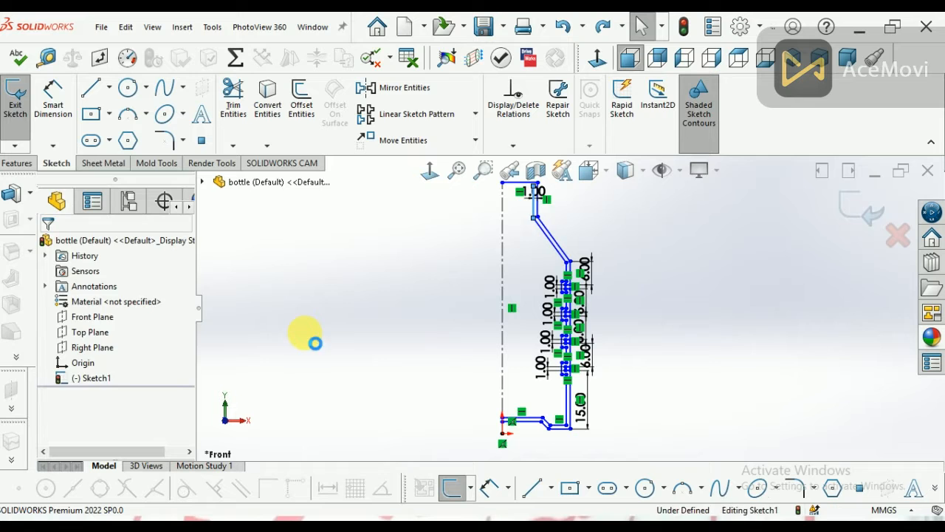
Undo the sketch edits back to the single-line profile before the 1 mm offset
key("ctrl+z")
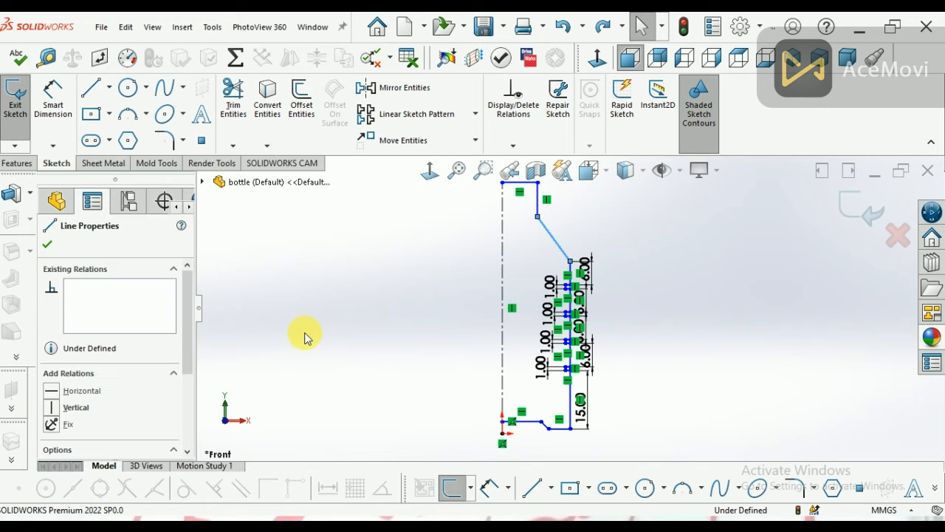
scroll(517, 380, "down", 1)
scroll(606, 362, "up", 3)
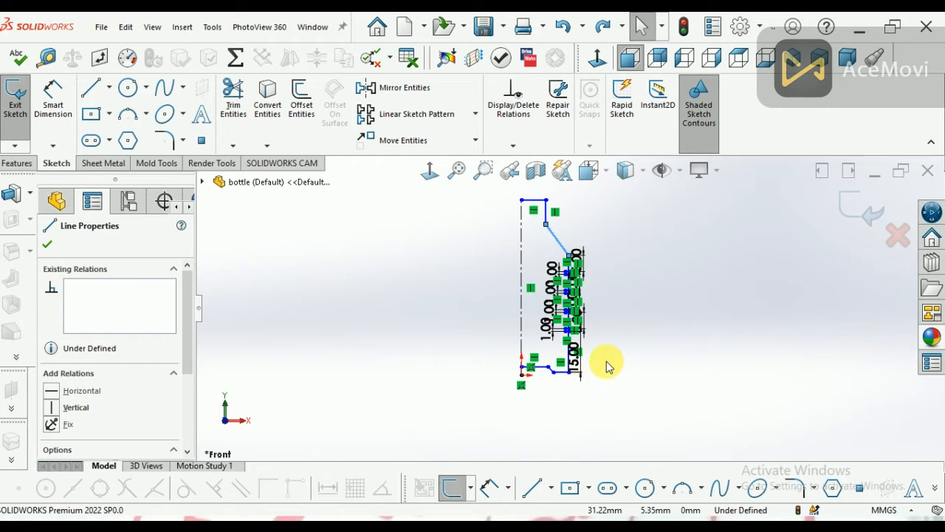
Delete the base lines and the 15 mm wall segment below the lowest groove
scroll(607, 365, "down", 5)
left_click(501, 375)
key("Delete")
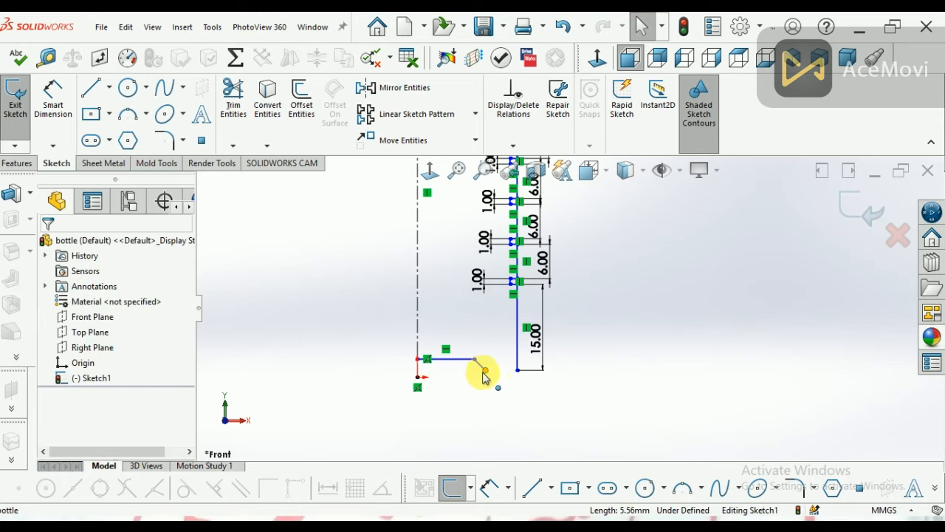
left_click(516, 341)
key("Delete")
key("Return")
Delete the lowest groove with its dimensions and the wall segment directly above it
scroll(554, 315, "up", 3)
scroll(564, 238, "down", 3)
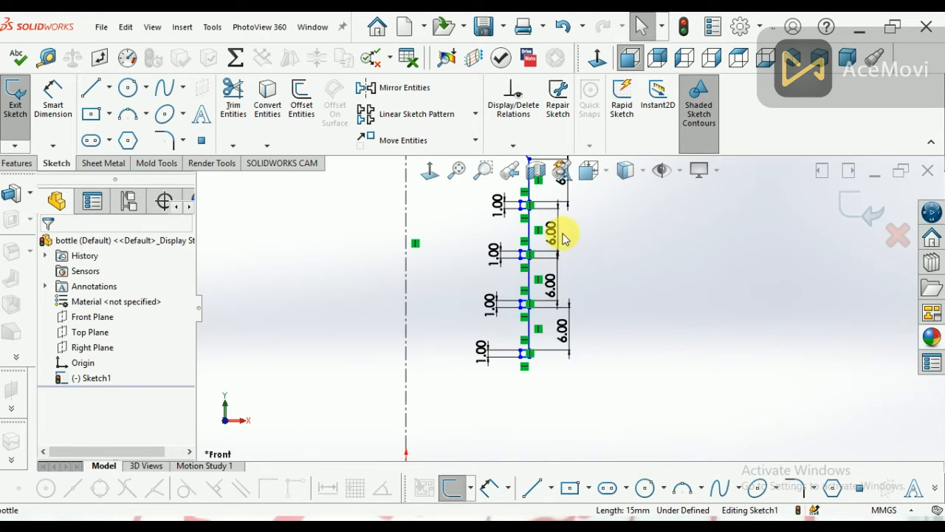
left_click_drag(591, 316, 514, 386)
key("Delete")
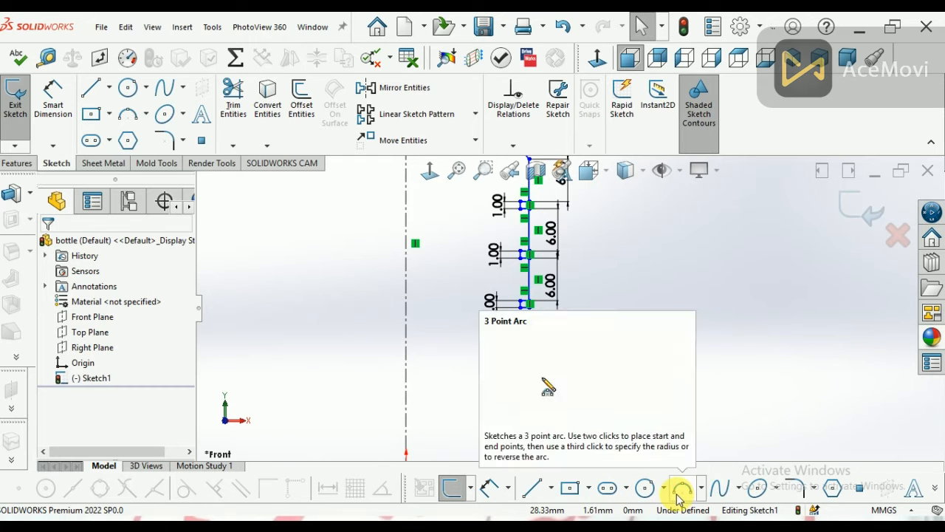
Sketch a wavy spline for the lower wall from the third groove's lower end down to the bottom of the bottle
left_click(720, 487)
left_click(524, 305)
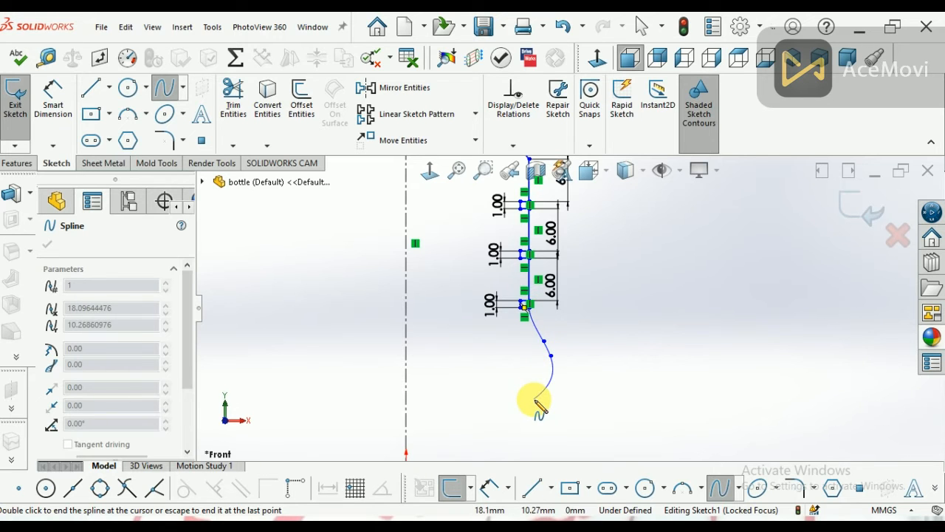
scroll(556, 396, "up", 2)
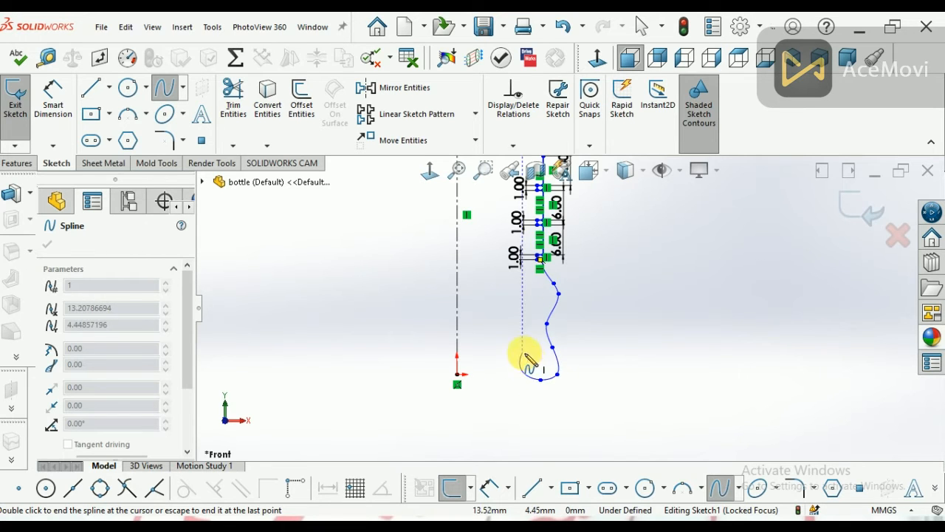
key("Escape")
Sketch a short slanted line up from the spline's lower end and a horizontal base line to the centerline
left_click(537, 487)
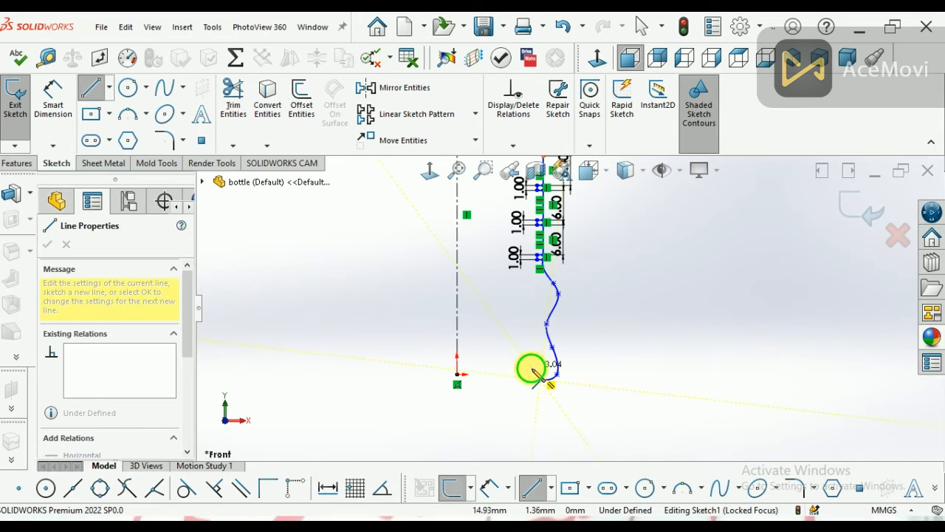
right_click(490, 330)
left_click(510, 332)
scroll(581, 327, "down", 5)
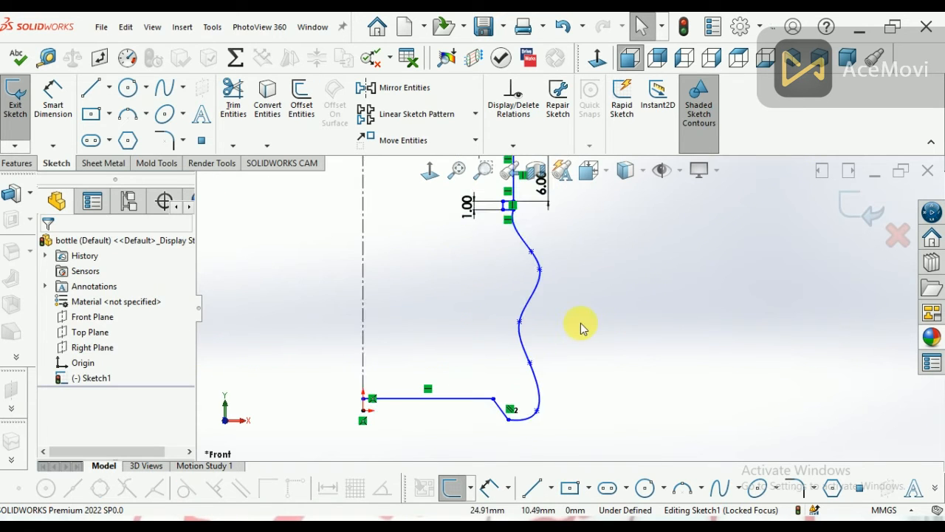
Reshape the lower wall's wavy spline by moving its upper bulge point inward toward the centerline
left_click(525, 298)
left_click_drag(523, 296, 527, 297)
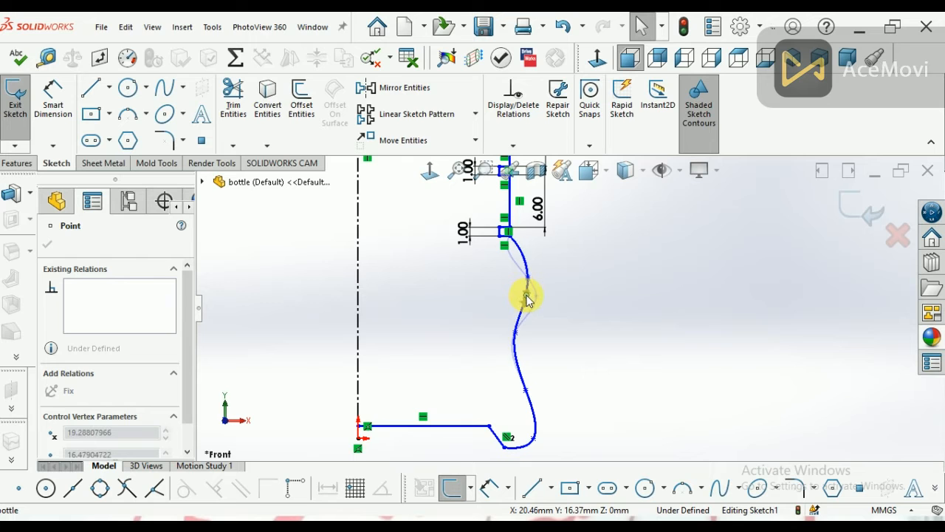
left_click_drag(526, 297, 527, 297)
scroll(550, 362, "up", 5)
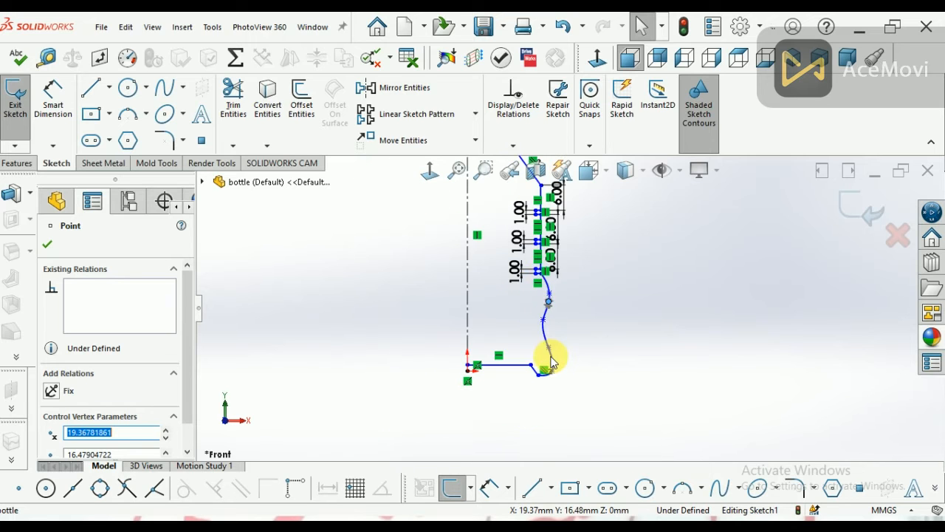
scroll(548, 408, "up", 1)
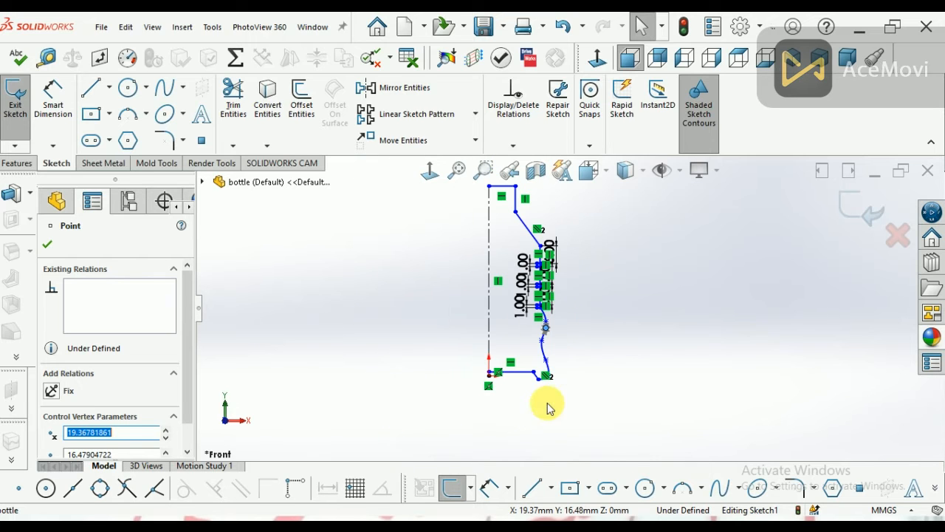
left_click(48, 246)
Close the offset wall at the base with a short vertical line along the centerline between the two base lines
left_click(529, 488)
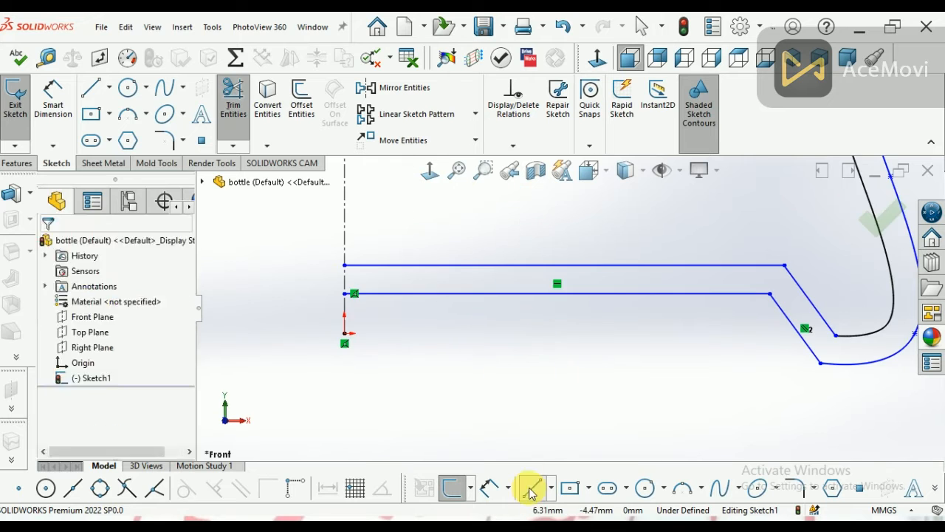
left_click(346, 294)
left_click(347, 266)
right_click(435, 409)
left_click(435, 409)
scroll(435, 409, "up", 5)
Revolve the thin wall profile around the vertical centerline to form the solid bottle
left_click(11, 193)
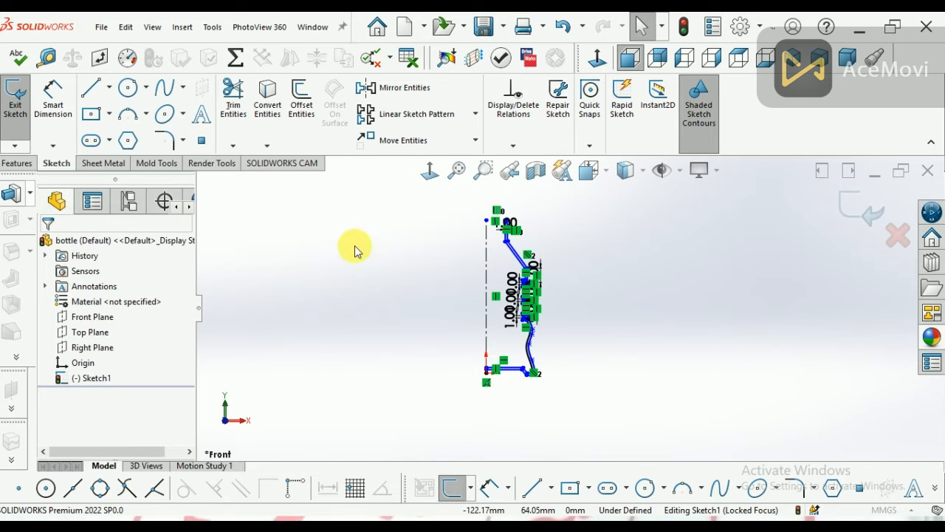
left_click(520, 295)
key("Return")
middle_click_drag(665, 410, 680, 323)
scroll(679, 323, "down", 2)
scroll(638, 315, "up", 2)
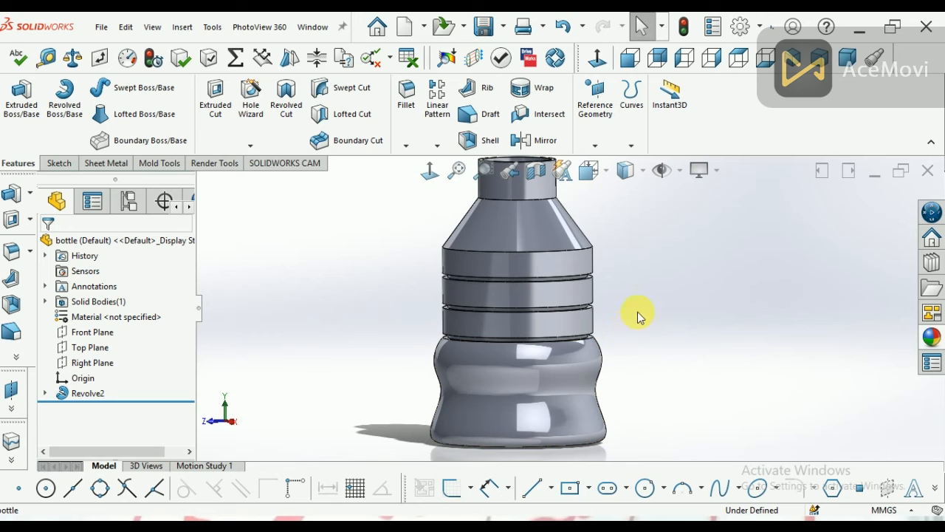
Undo the revolve, the base closing line and the wall offset to return to the single-line half-profile
key("ctrl+z")
scroll(507, 296, "down", 5)
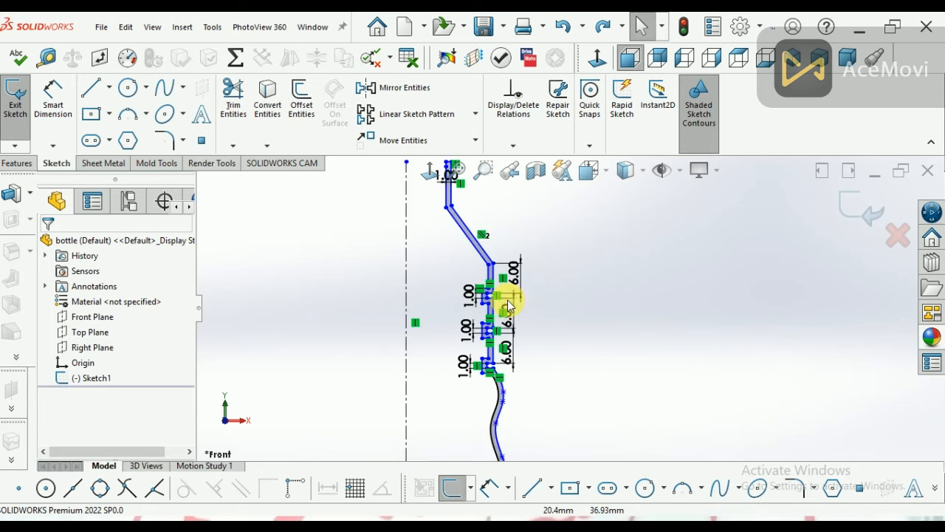
scroll(656, 330, "up", 4)
key("ctrl+z")
key("ctrl+z")
scroll(641, 290, "down", 4)
scroll(585, 354, "up", 2)
scroll(551, 321, "down", 4)
Delete the uppermost groove and the wall segment above it, together with their 1 mm and 6 mm dimensions
left_click_drag(568, 297, 513, 327)
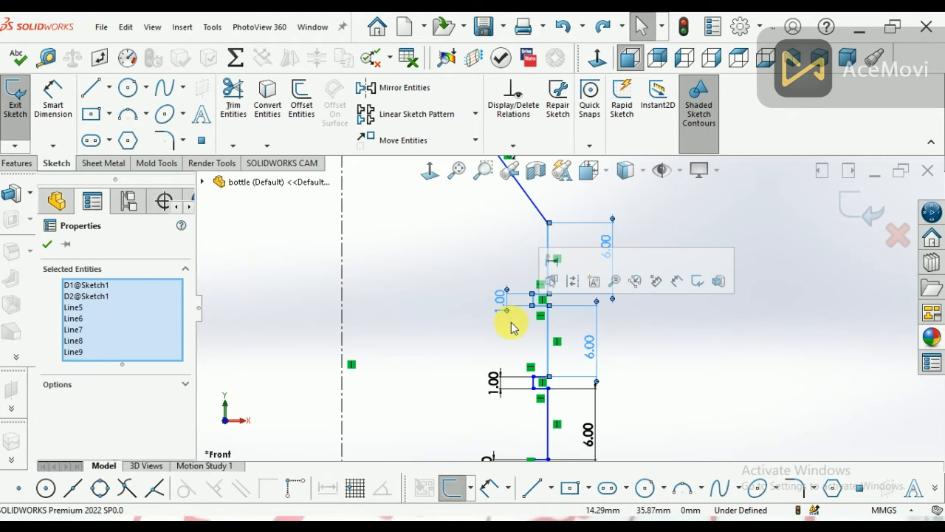
left_click(648, 317)
left_click_drag(566, 263, 515, 302)
key("Delete")
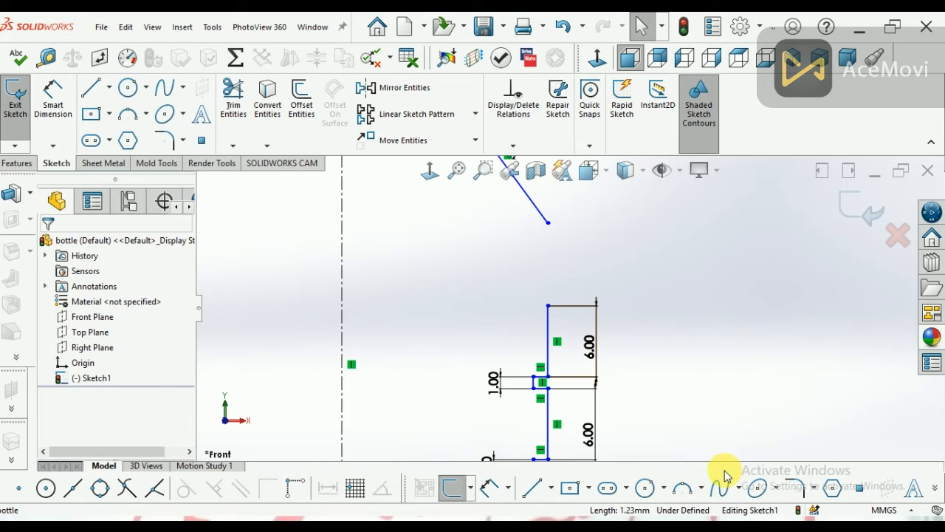
Sketch a small inward-curving three-point arc upward from the upper end of the remaining straight wall
left_click(681, 487)
scroll(547, 288, "down", 5)
left_click(553, 285)
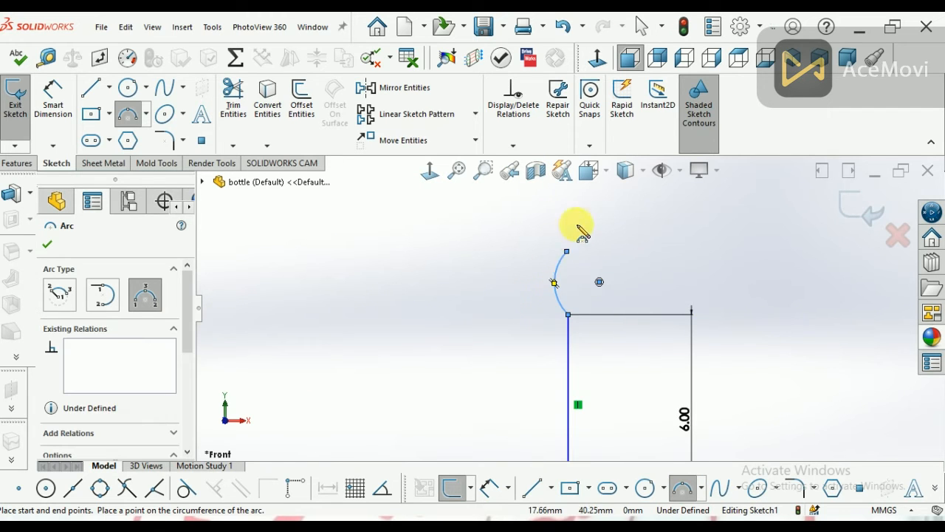
Try to stack a second inward-curving arc directly above the first one
left_click(568, 251)
scroll(576, 248, "up", 3)
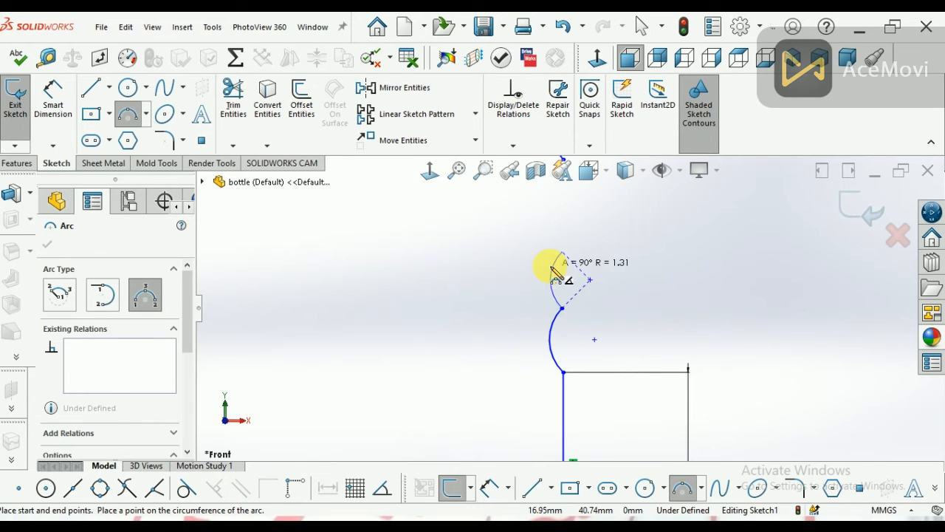
left_click(554, 275)
scroll(565, 307, "up", 3)
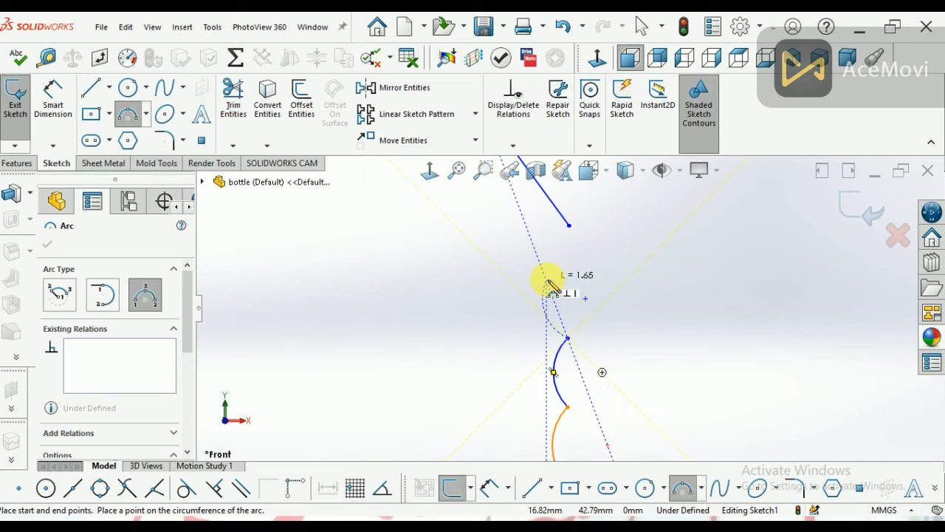
key("Escape")
left_click(563, 346)
key("Delete")
Continue the wall upward with four small arcs alternating outward and inward, ending near the slanted shoulder line
left_click(682, 487)
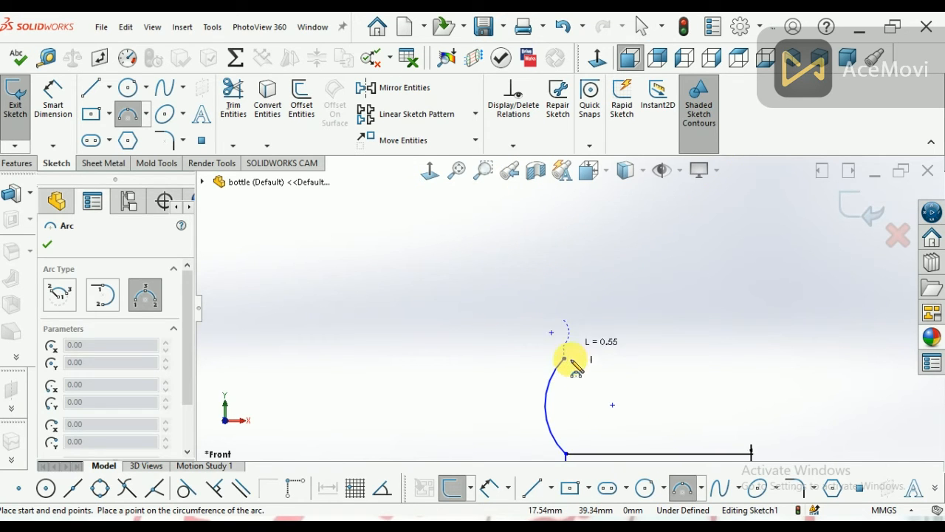
left_click(566, 322)
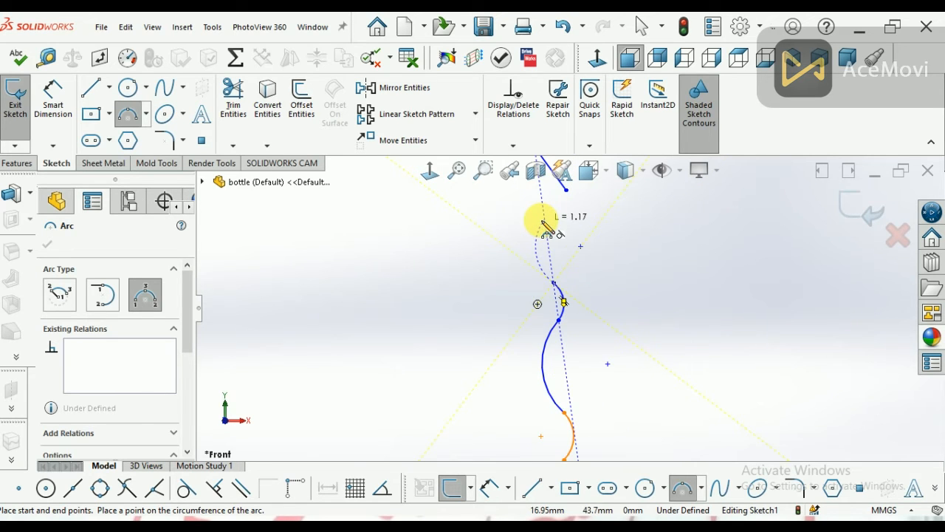
scroll(575, 401, "up", 4)
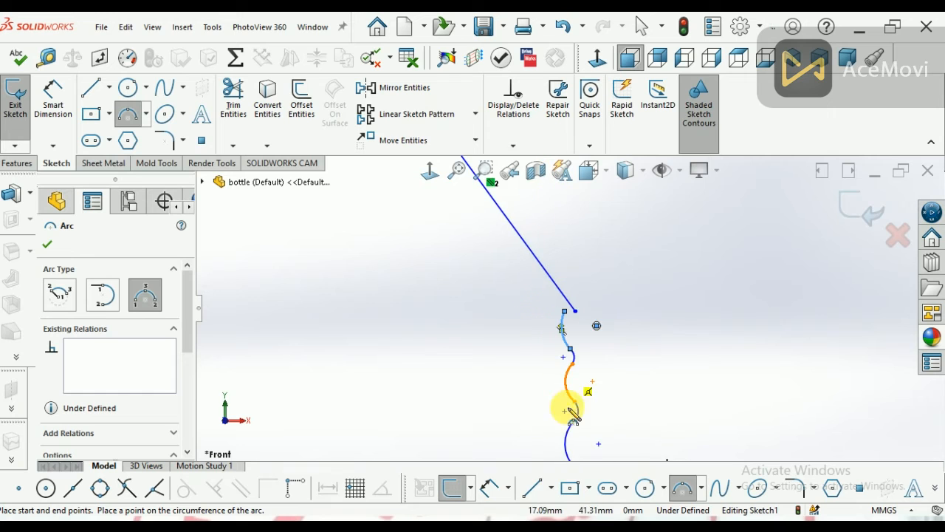
right_click(594, 271)
left_click(615, 285)
Delete the slanted shoulder line between the neck and the arc chain
scroll(567, 302, "up", 3)
scroll(562, 232, "down", 2)
left_click(540, 302)
key("Delete")
scroll(580, 295, "up", 1)
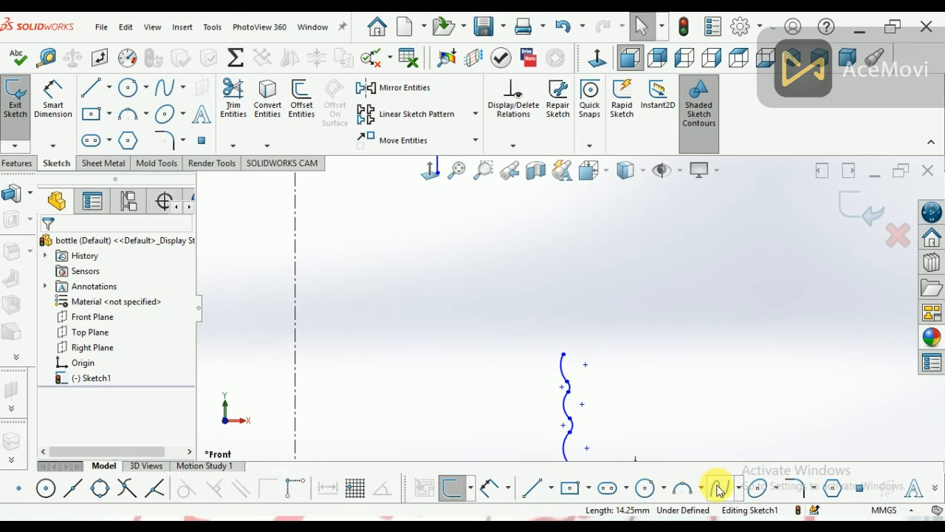
Try to sketch a curved shoulder spline from the top arc up toward the neck line
left_click(717, 487)
scroll(554, 307, "up", 2)
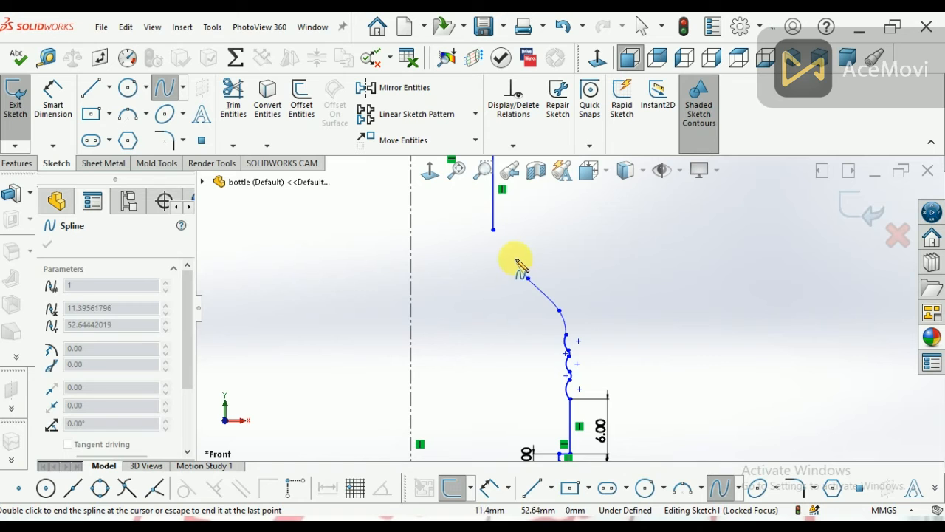
key("ctrl+z")
Sketch a smoothly bulging shoulder spline from the top arc's upper end to the lower end of the neck line
left_click(718, 487)
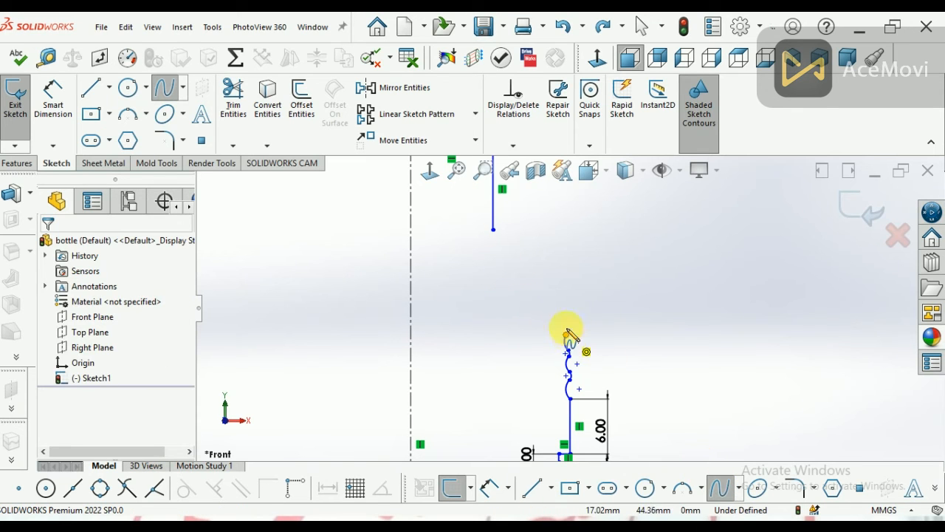
left_click(566, 335)
left_click(565, 305)
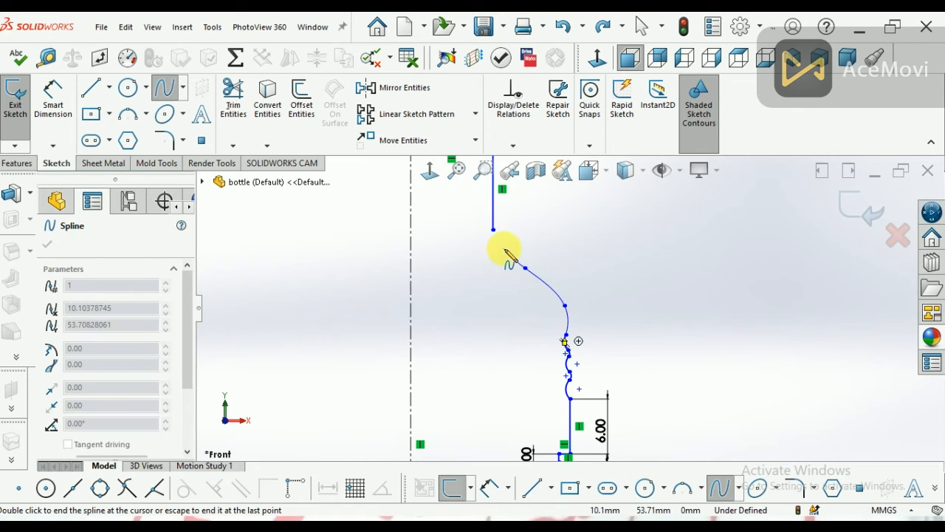
key("Escape")
Offset the whole chained bottle profile 1 mm inward toward the centerline
scroll(530, 373, "up", 2)
scroll(495, 296, "down", 2)
scroll(535, 251, "up", 6)
left_click(301, 95)
left_click(529, 248)
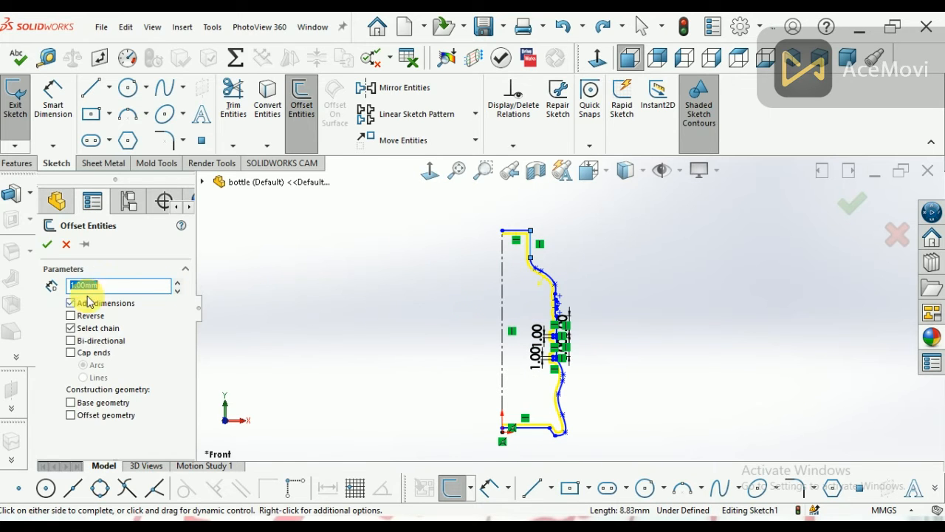
left_click(46, 244)
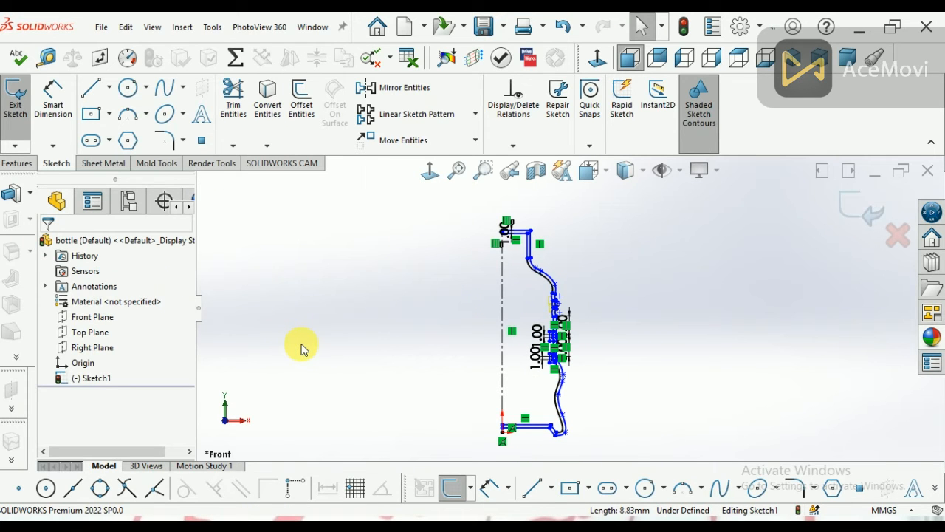
Try to start a closing line between the two base lines at the centerline
left_click(537, 488)
scroll(509, 435, "up", 8)
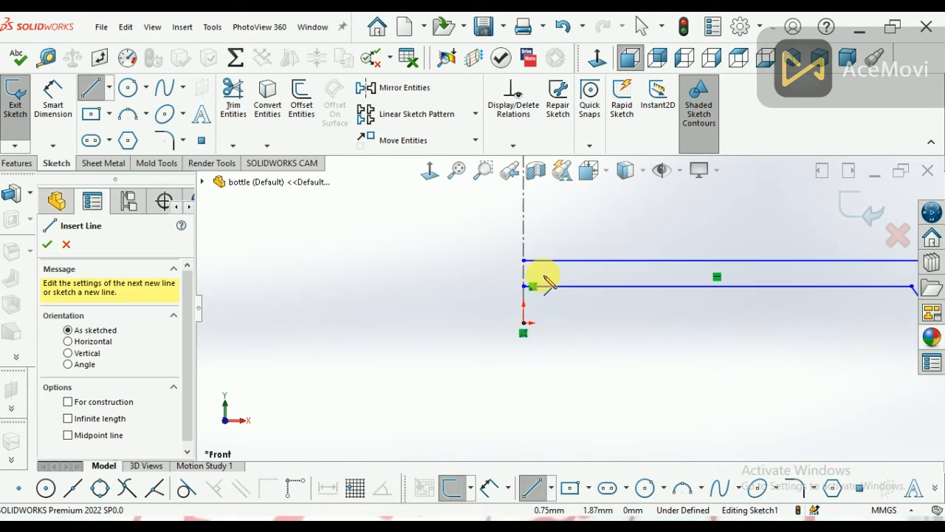
left_click(501, 320)
scroll(506, 323, "up", 3)
key("ctrl+z")
Sketch a short vertical line on the centerline joining the outer and inner base lines
left_click(532, 487)
left_click(501, 309)
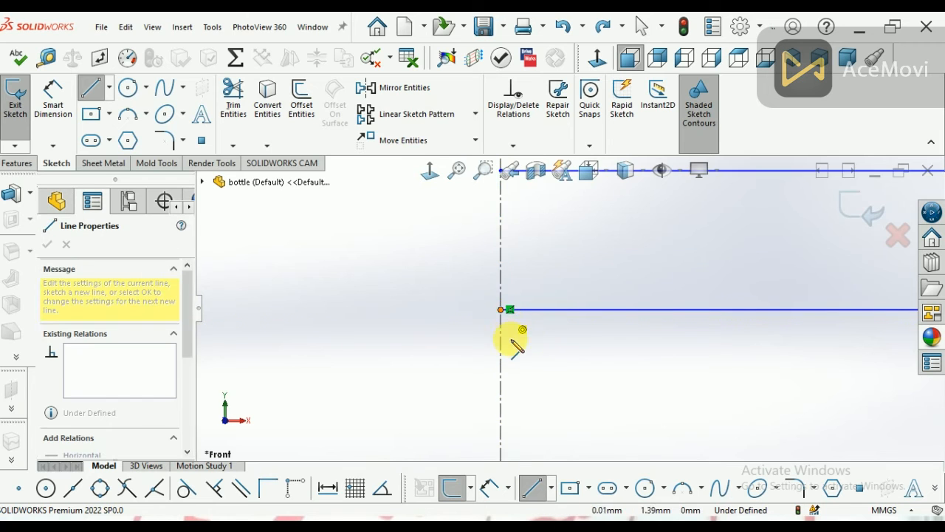
scroll(517, 310, "up", 2)
left_click(530, 226)
right_click(466, 297)
left_click(480, 305)
Extend the inner neck wall with a short vertical line up to the bottle's top edge line
scroll(482, 396, "up", 8)
scroll(601, 206, "up", 3)
scroll(489, 274, "up", 3)
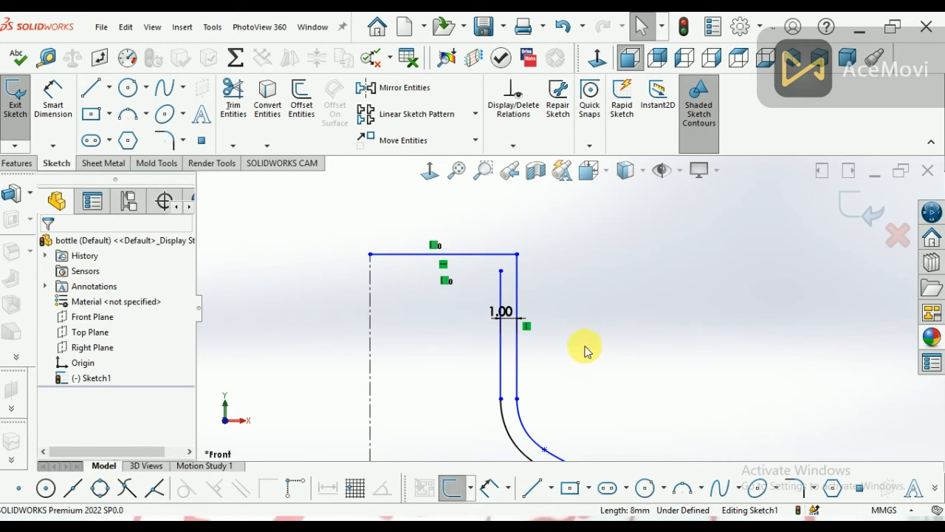
left_click(533, 487)
left_click(501, 271)
left_click(500, 254)
key("Escape")
Trim away the top edge line between the centerline and the inner neck wall
left_click(934, 489)
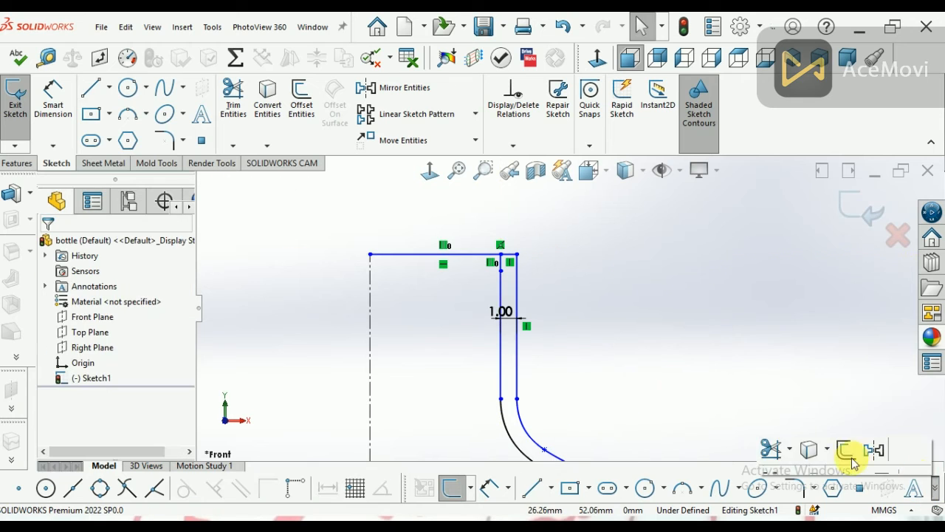
left_click(827, 427)
left_click(48, 243)
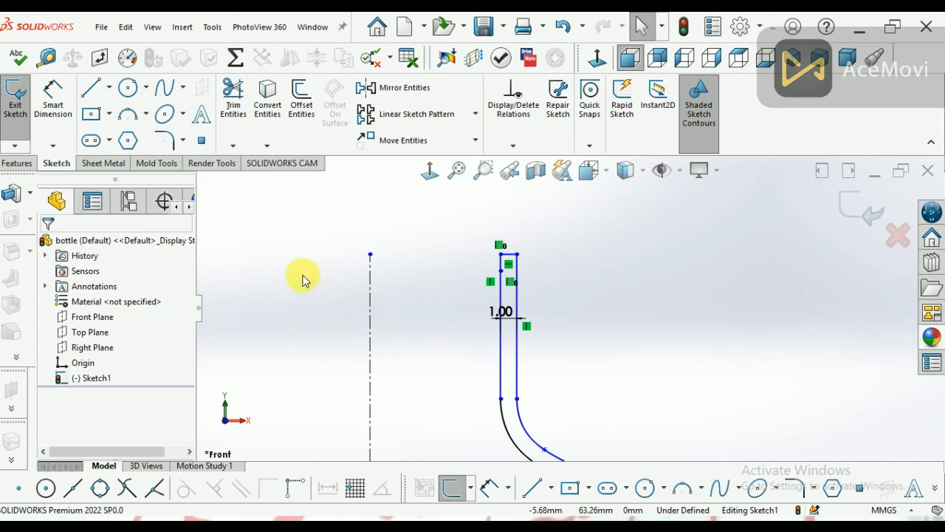
Examine the wall profile's endpoints at the neck, base and arc chain for gaps or stray points
scroll(456, 276, "up", 6)
scroll(503, 202, "down", 6)
right_click(567, 300)
left_click(533, 314)
left_click(539, 348)
scroll(588, 292, "up", 1)
scroll(494, 322, "up", 4)
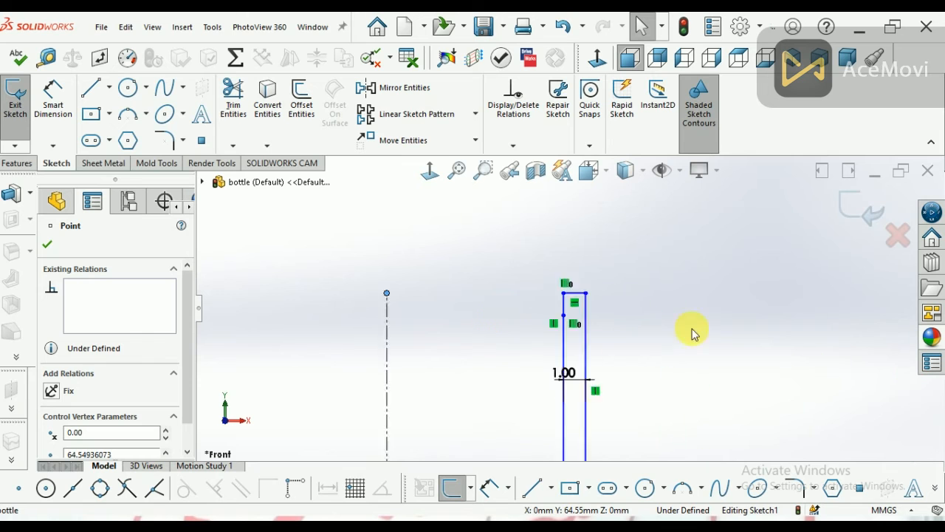
scroll(593, 367, "down", 8)
scroll(460, 293, "down", 3)
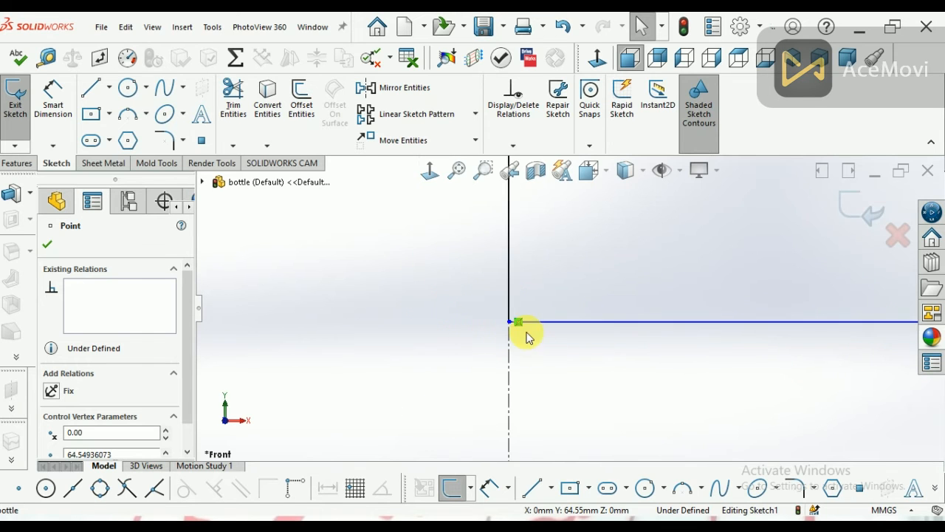
scroll(542, 328, "up", 3)
left_click(47, 244)
scroll(601, 264, "down", 5)
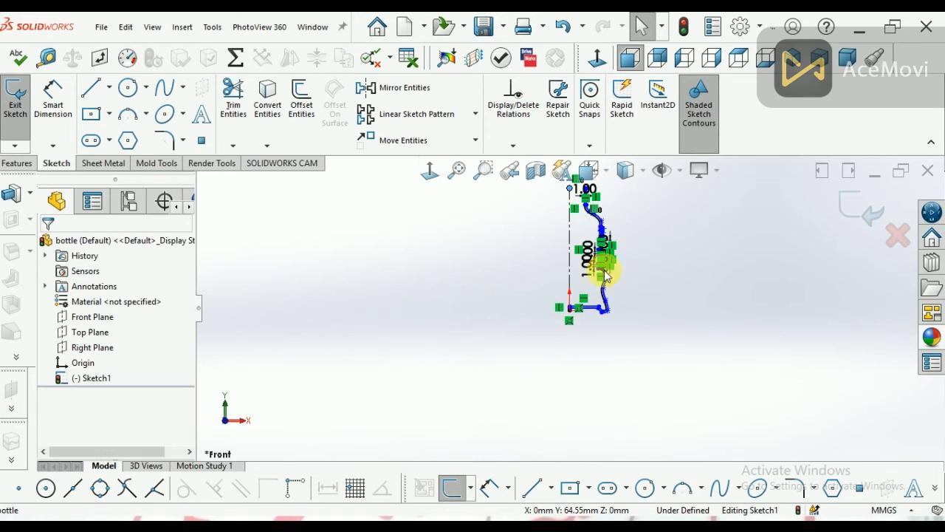
scroll(576, 224, "up", 6)
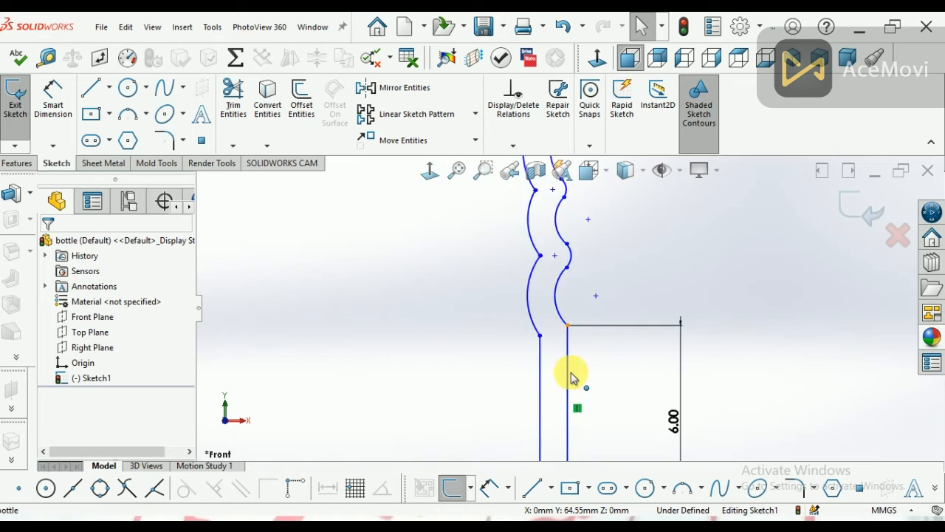
scroll(539, 277, "down", 8)
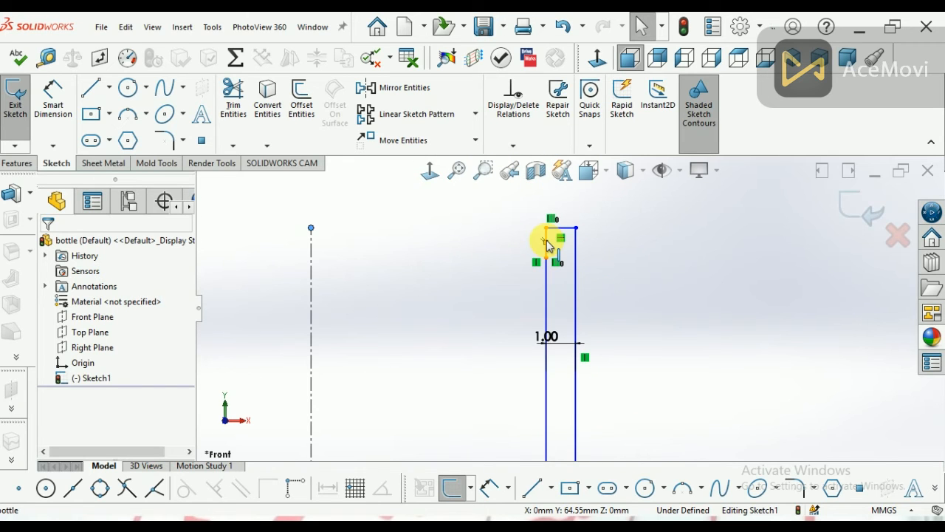
Delete the outer horizontal base line and the short closing line at the centerline
scroll(547, 242, "up", 12)
scroll(557, 392, "down", 16)
left_click(344, 318)
key("Delete")
scroll(345, 379, "down", 3)
left_click(361, 380)
scroll(517, 374, "up", 5)
Redraw the outer base line horizontally from the slanted line to the centerline and close it up to the inner base line
left_click(537, 488)
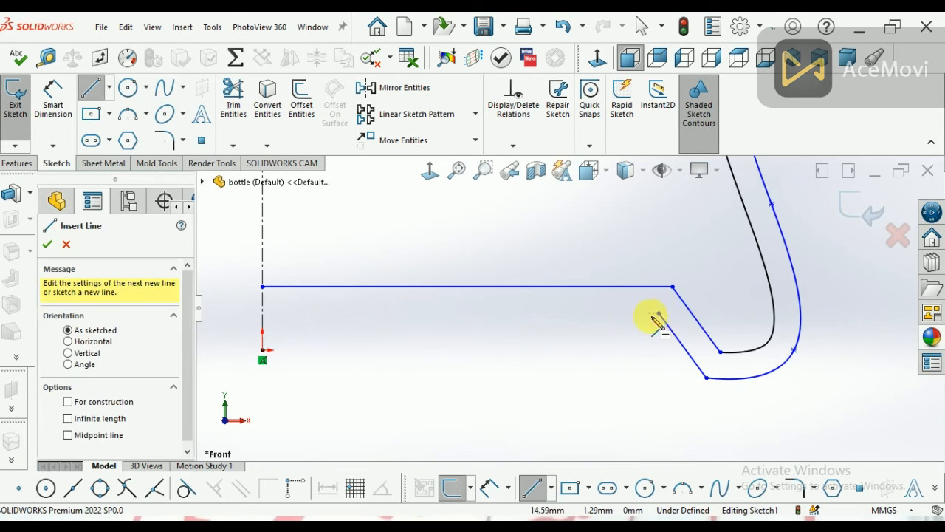
left_click(659, 313)
left_click(263, 313)
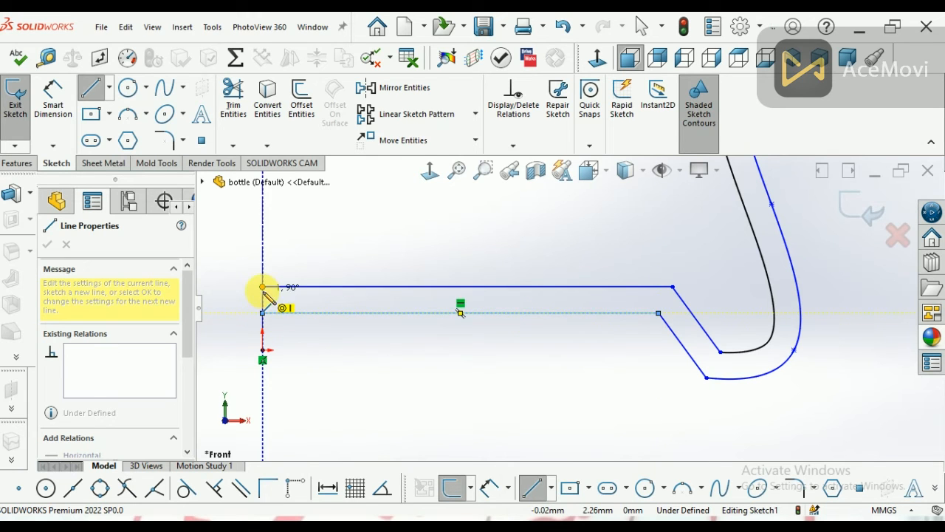
key("Escape")
Examine the inner and outer walls along the profile for sharp corners or faulty joints
scroll(475, 328, "up", 5)
scroll(628, 437, "down", 3)
scroll(551, 346, "down", 5)
scroll(536, 432, "up", 5)
scroll(558, 211, "down", 6)
scroll(558, 308, "up", 3)
scroll(557, 296, "up", 2)
scroll(551, 308, "down", 6)
scroll(522, 363, "down", 5)
Round the upper sharp corner between the inner wall's arcs with a 2 mm sketch fillet
left_click(682, 488)
left_click(506, 343)
scroll(499, 381, "up", 4)
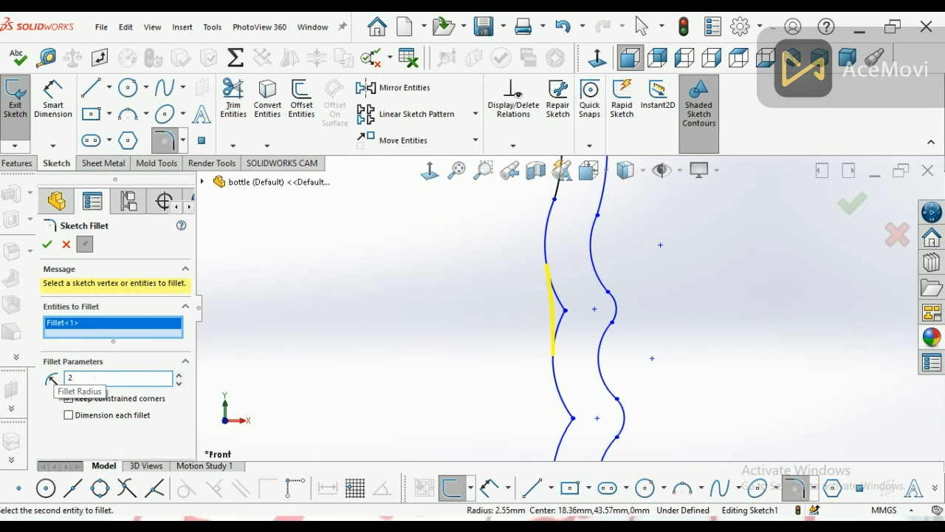
left_click(46, 244)
Round the next sharp corner between the inner wall's arcs with a 2 mm sketch fillet
scroll(391, 340, "down", 2)
scroll(477, 315, "up", 3)
scroll(549, 414, "down", 3)
left_click(568, 338)
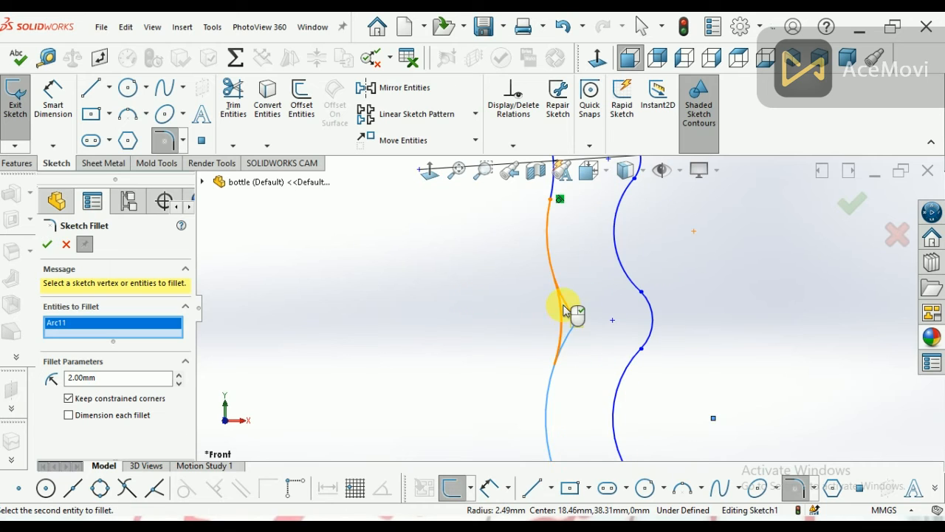
left_click(46, 250)
scroll(468, 376, "up", 5)
left_click(853, 204)
Revolve the closed wall profile around the vertical centerline into a solid bottle and view it from several angles
left_click(13, 193)
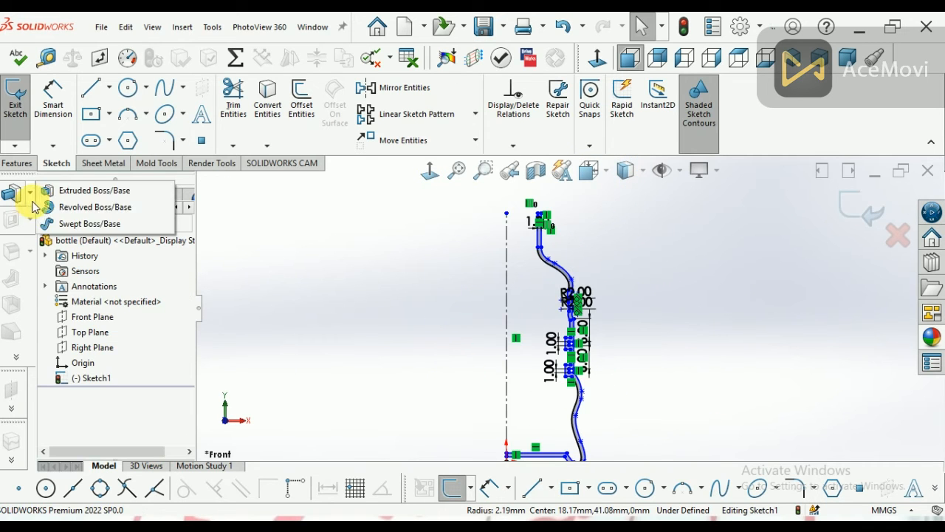
left_click(74, 205)
left_click(524, 272)
left_click(853, 204)
scroll(650, 347, "up", 2)
scroll(635, 377, "down", 2)
middle_click_drag(633, 382, 628, 322)
scroll(619, 353, "down", 4)
scroll(599, 289, "up", 3)
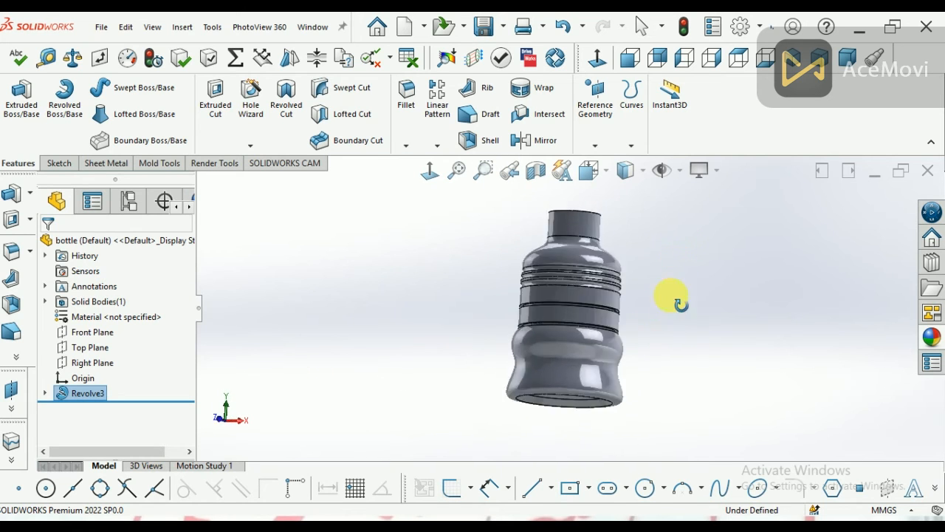
Apply a yellow appearance to the whole bottle
left_click(932, 337)
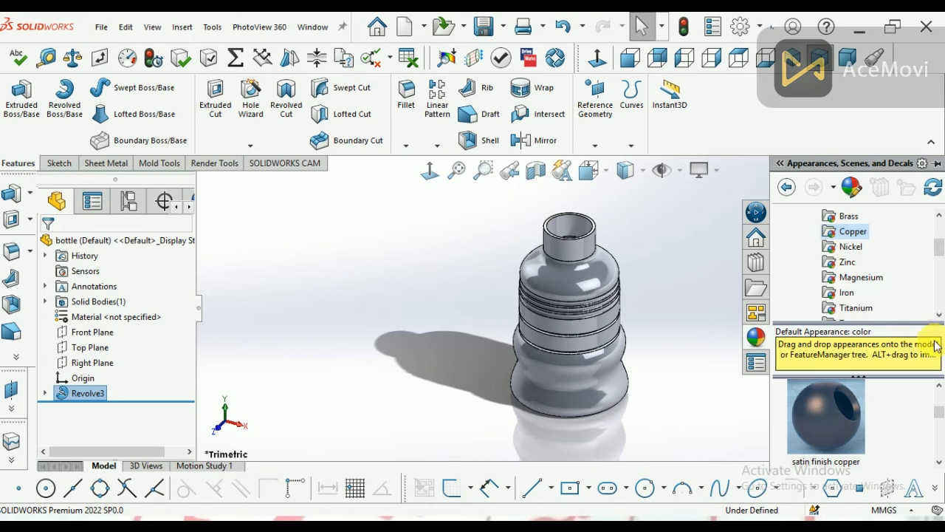
scroll(835, 225, "up", 3)
left_click(824, 231)
left_click(858, 278)
left_click_drag(940, 397, 939, 454)
left_click_drag(825, 406, 554, 317)
left_click(593, 329)
left_click(931, 337)
left_click(939, 449)
left_click_drag(825, 414, 589, 356)
left_click(625, 362)
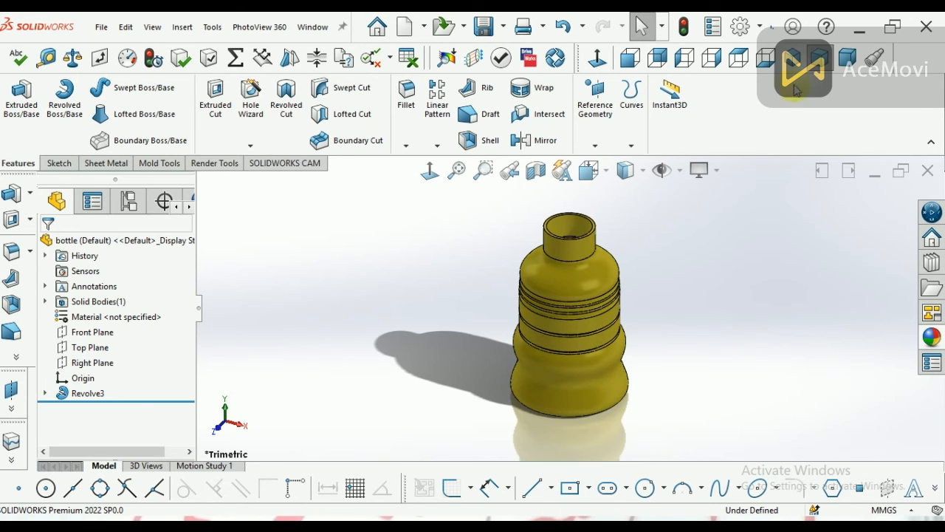
Show the bottle in isometric view and apply a clear gloss glass appearance, replacing it with green glass
left_click(792, 58)
left_click(931, 337)
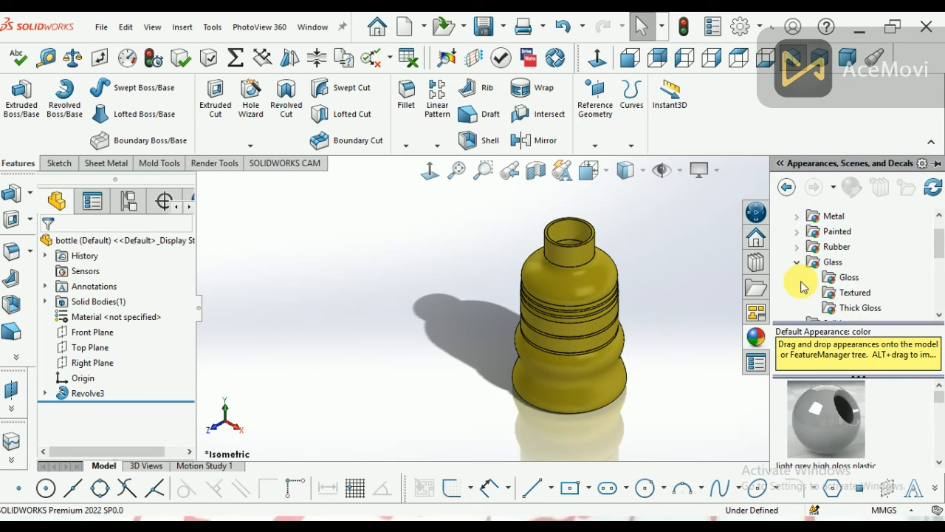
left_click(849, 277)
left_click_drag(826, 418, 594, 325)
left_click(596, 313)
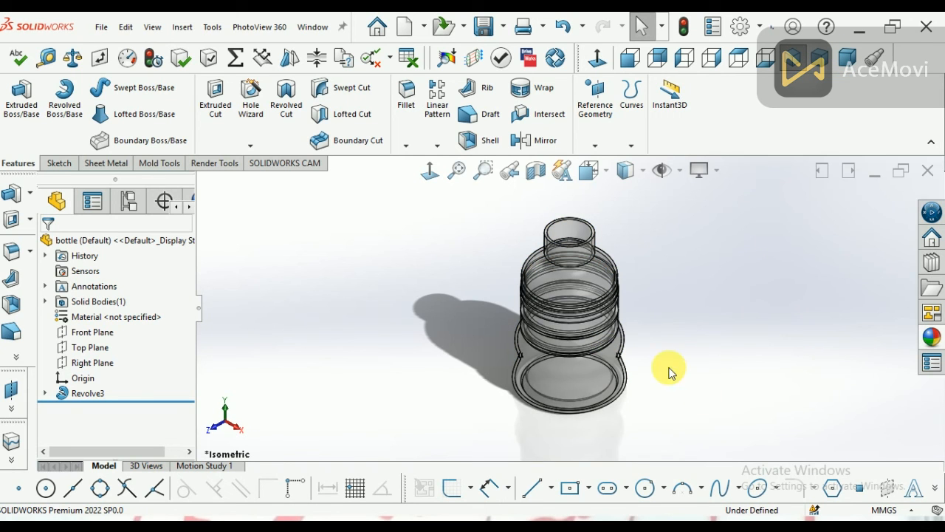
left_click(932, 344)
left_click_drag(819, 444, 607, 339)
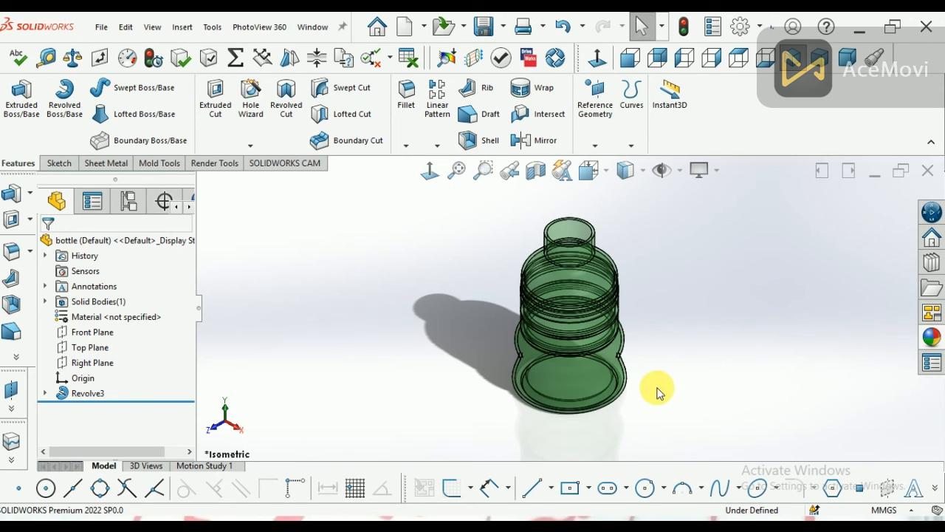
Display the bottle shaded without edges and look at it from the back
left_click(642, 176)
left_click(627, 226)
left_click(657, 58)
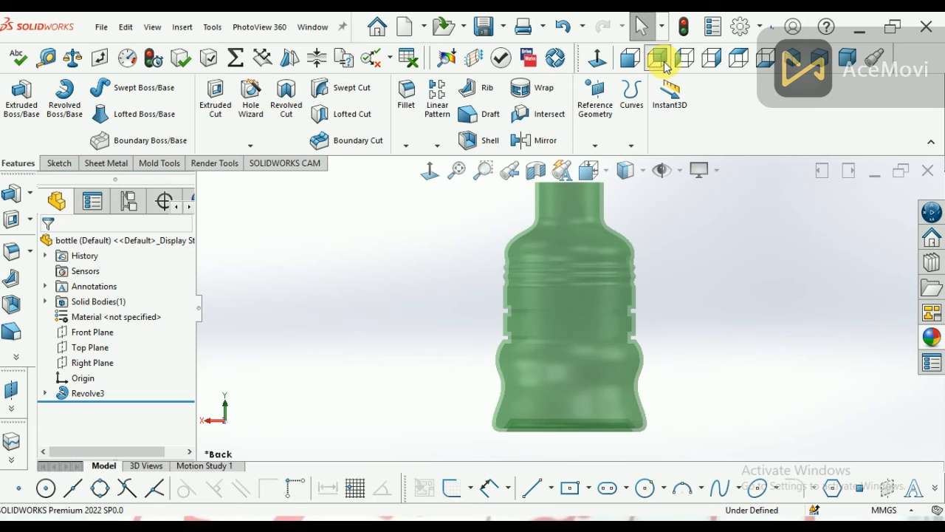
left_click(644, 171)
left_click(626, 340)
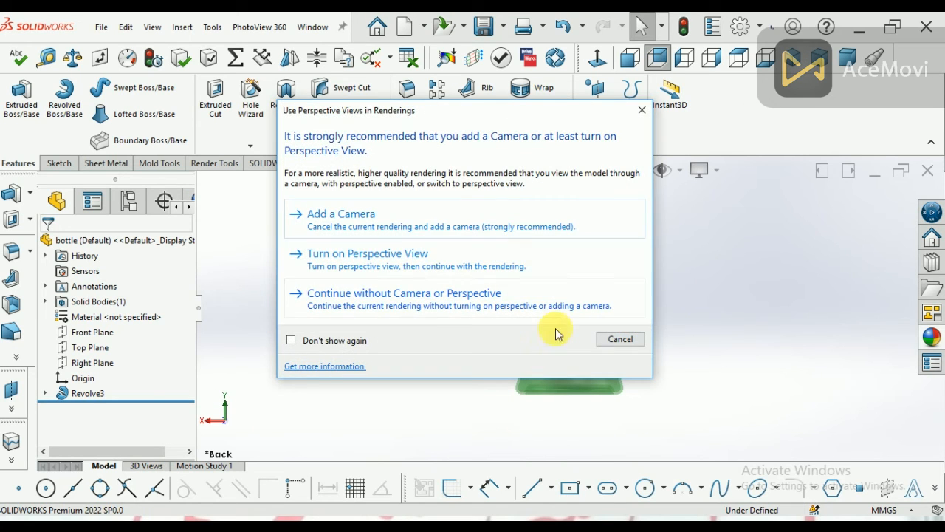
left_click(619, 339)
left_click(642, 171)
left_click(682, 172)
left_click(693, 360)
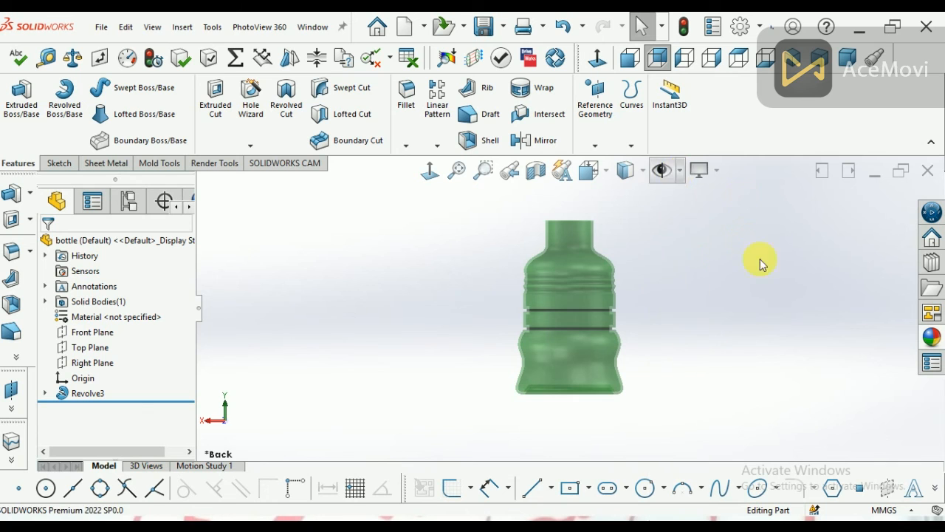
left_click(718, 172)
left_click(708, 193)
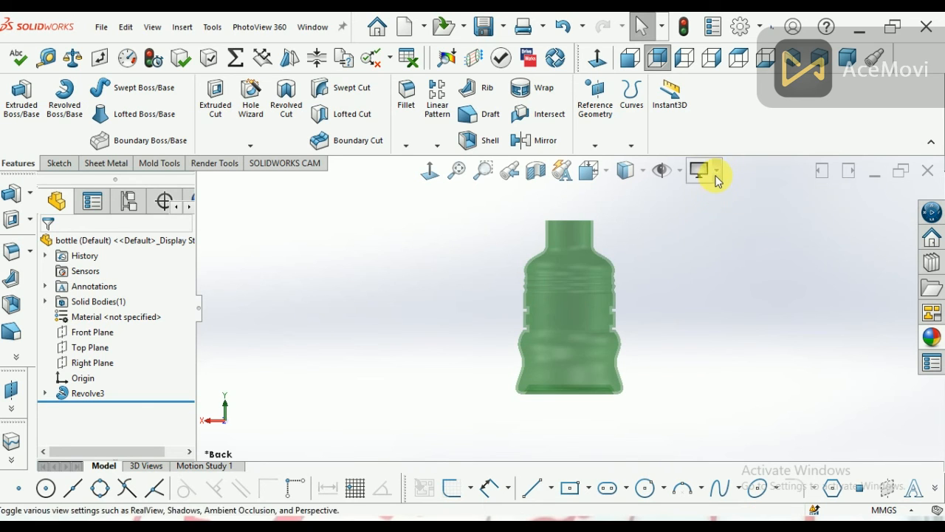
scroll(682, 253, "down", 4)
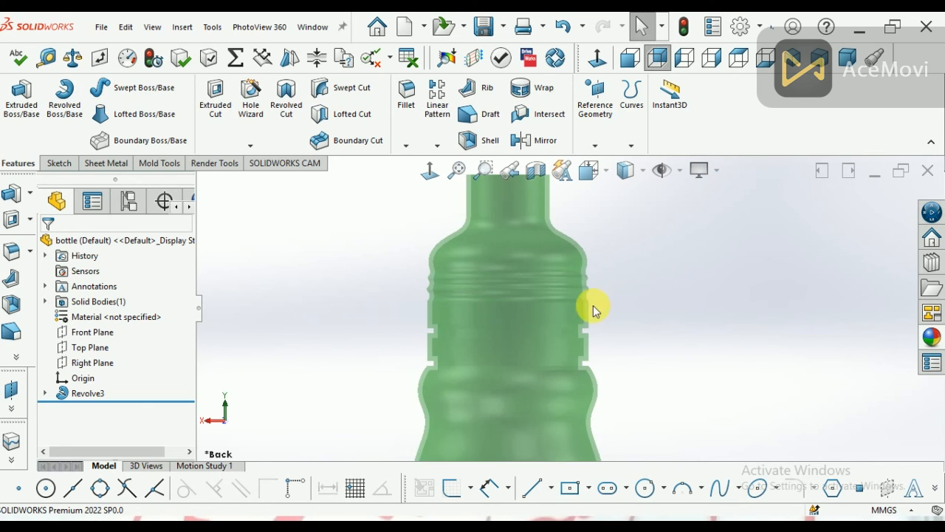
Keep the shaded display without edges and apply a transparent blue glass appearance to the whole bottle
left_click(648, 172)
left_click(628, 207)
left_click(933, 337)
left_click_drag(883, 418, 584, 343)
left_click(584, 344)
scroll(576, 348, "up", 2)
left_click(933, 337)
left_click_drag(820, 425, 488, 340)
left_click(489, 339)
middle_click_drag(566, 306, 583, 319)
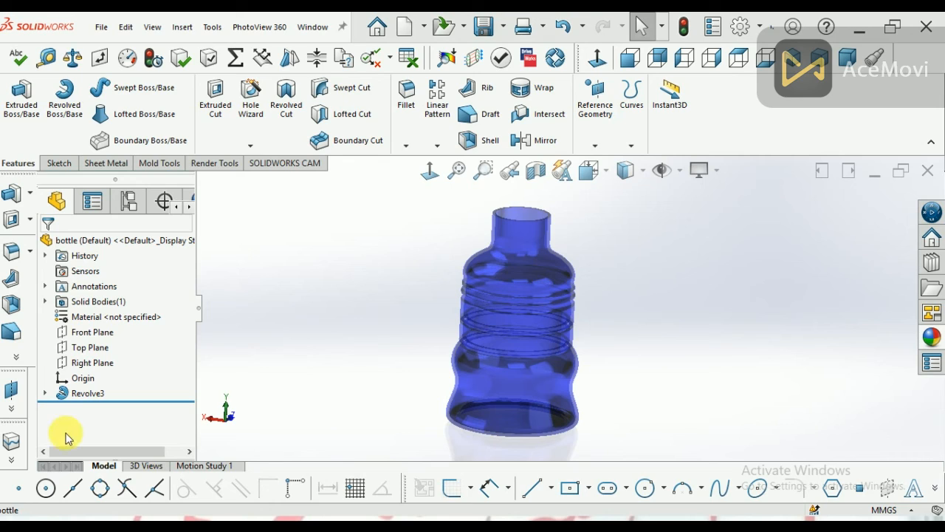